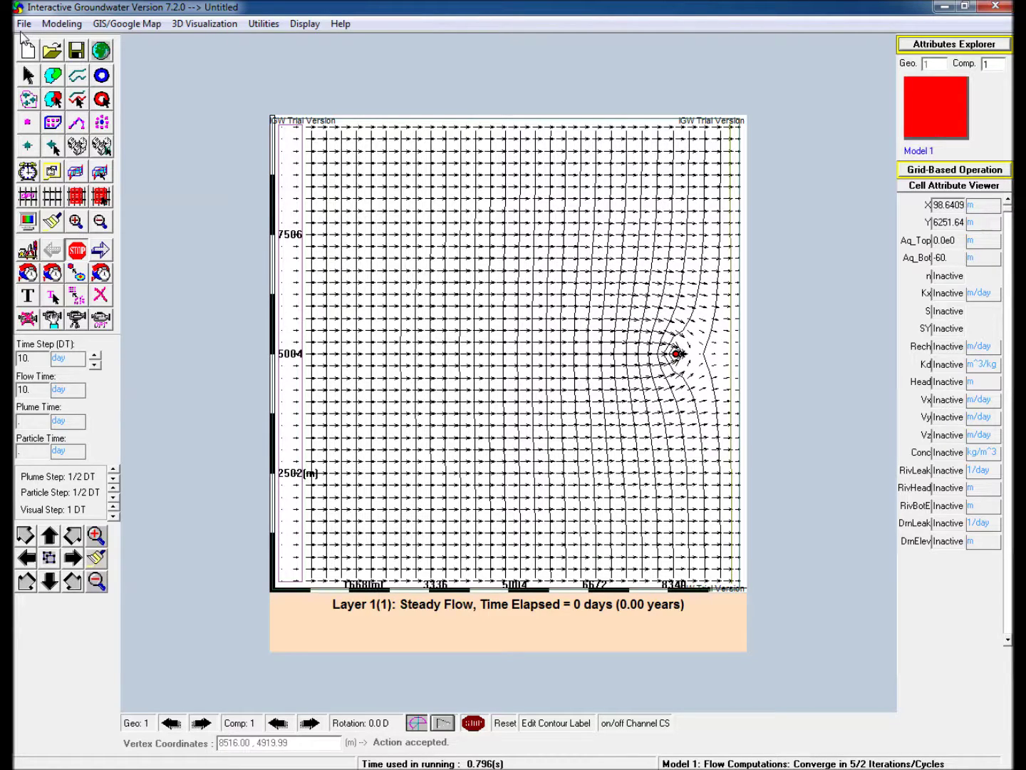
Create a new blank model and set Global Units to Metric (m, m/day, kg/m^3).
{"action": "left_click", "coordinate": [26, 48]}
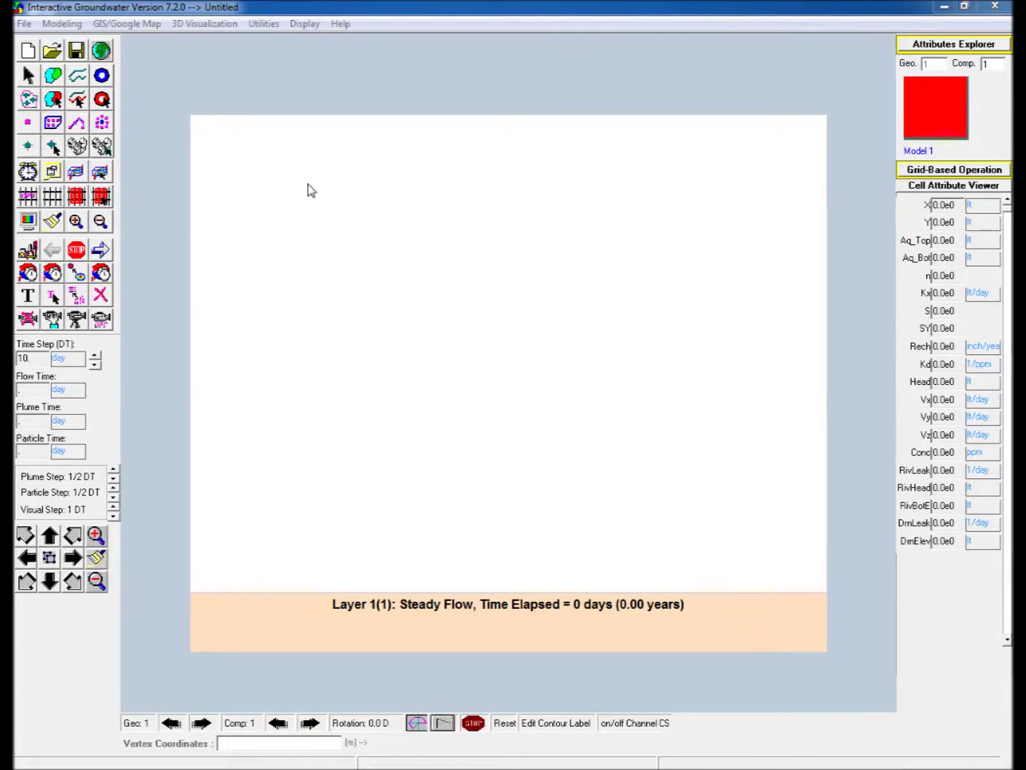
{"action": "left_click", "coordinate": [268, 25]}
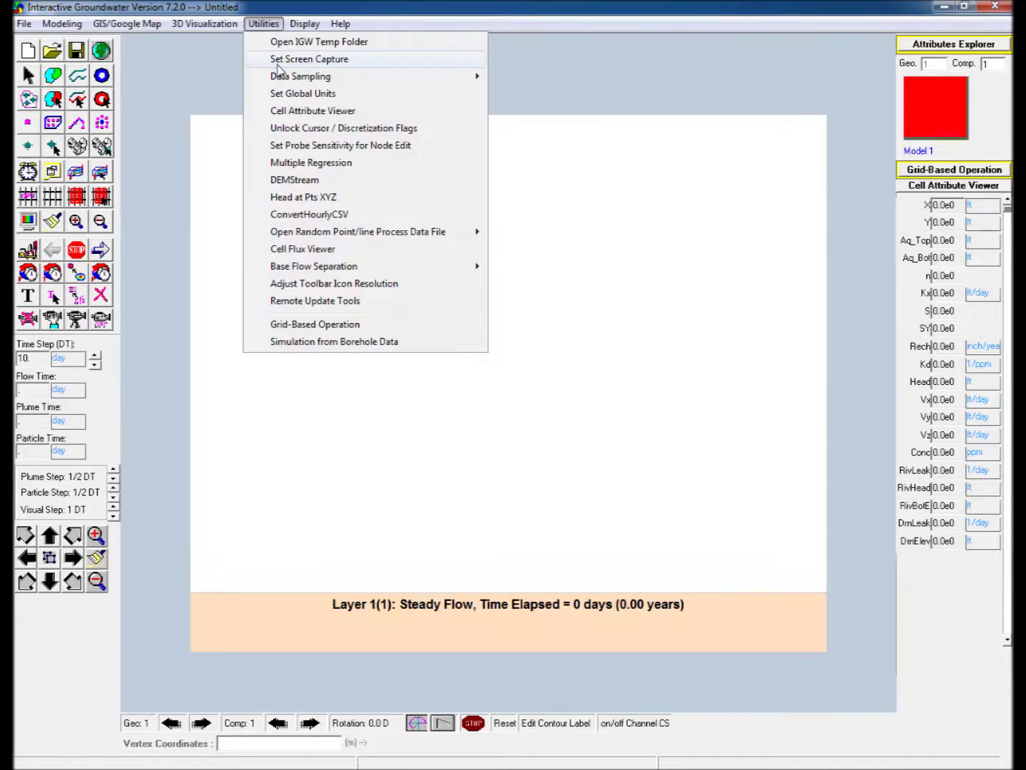
{"action": "left_click", "coordinate": [284, 95]}
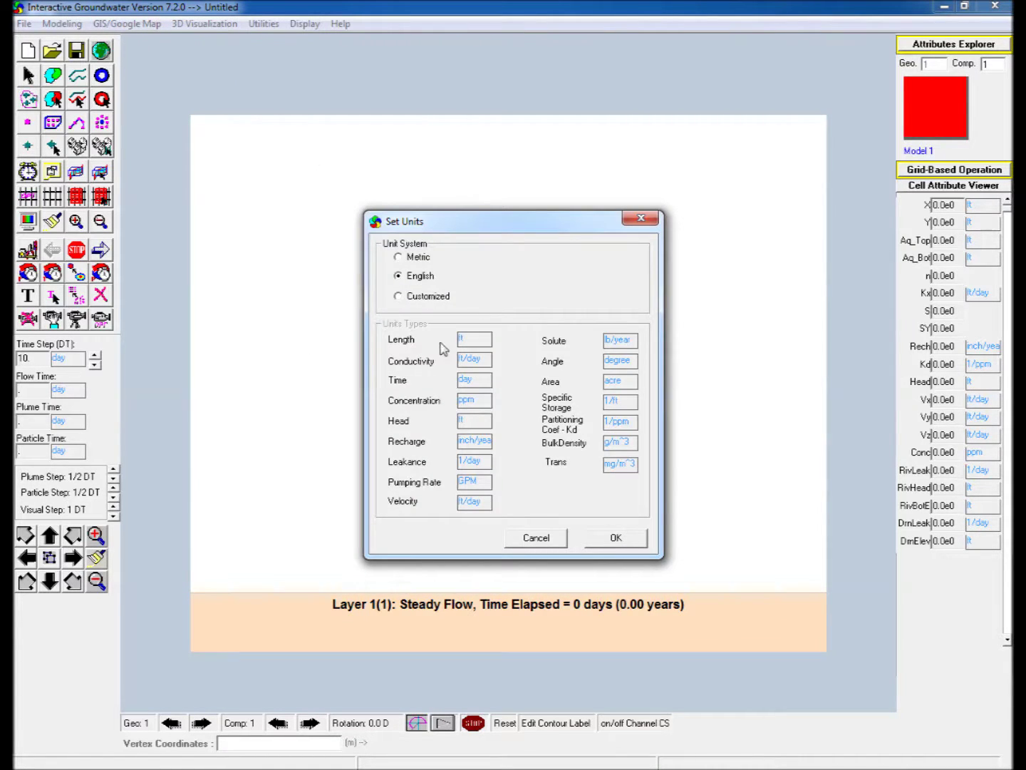
{"action": "left_click", "coordinate": [411, 260]}
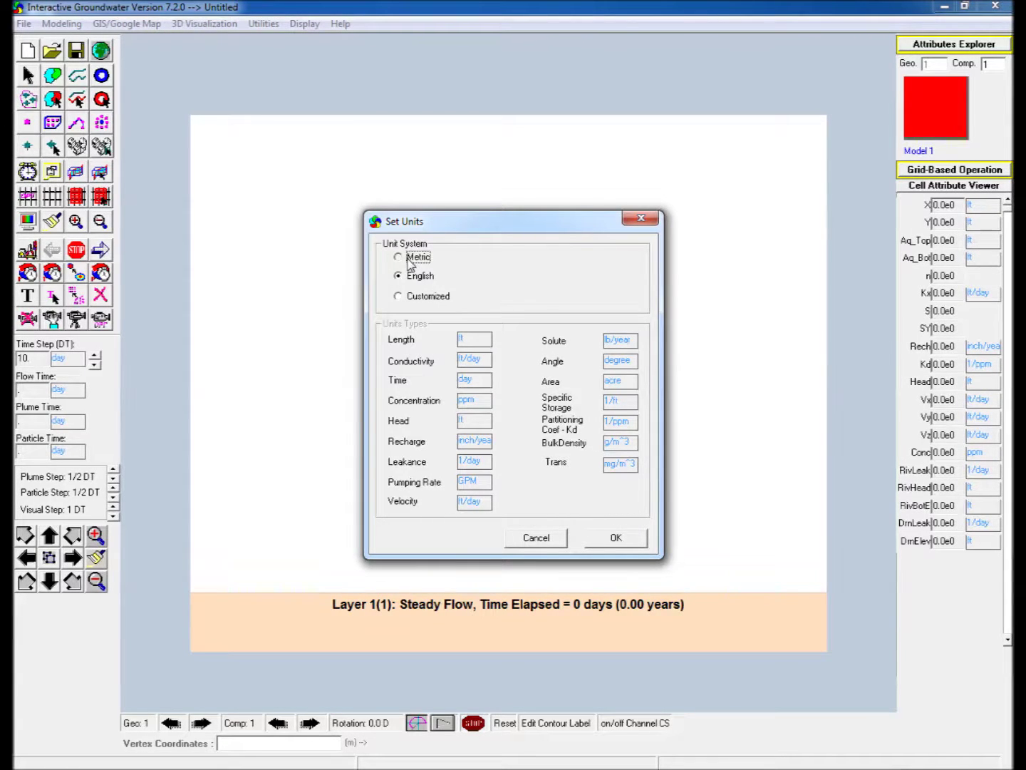
{"action": "left_click", "coordinate": [594, 541]}
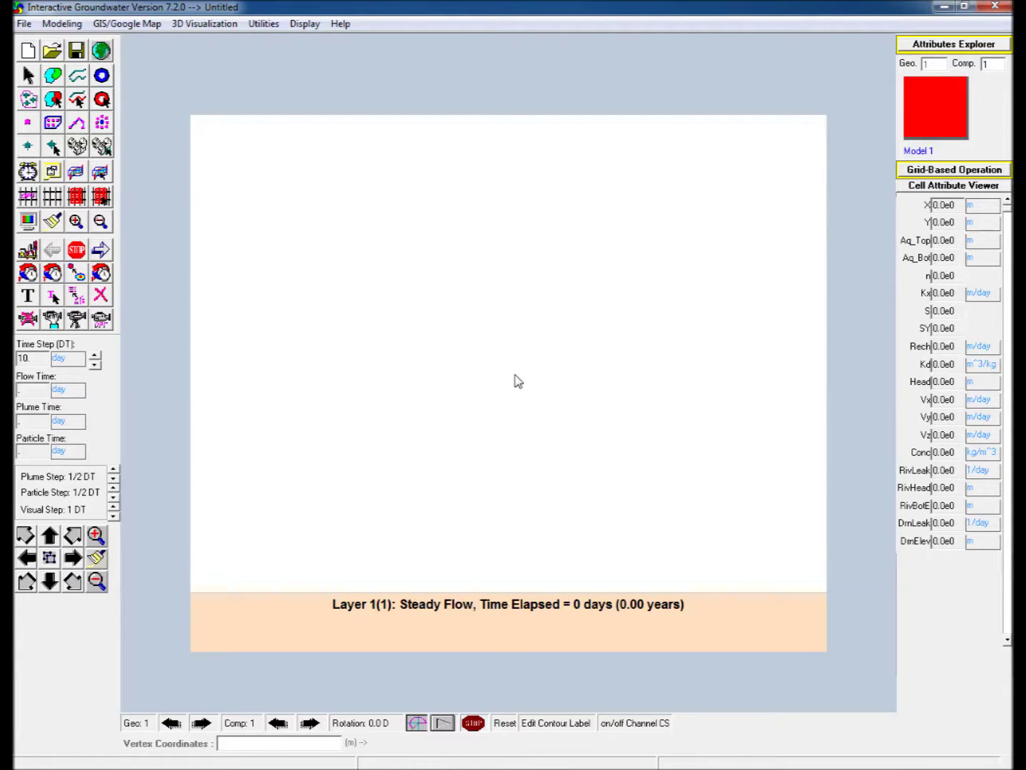
Set the model domain's X Length and Y Length to 10000 m each.
{"action": "left_click", "coordinate": [101, 52]}
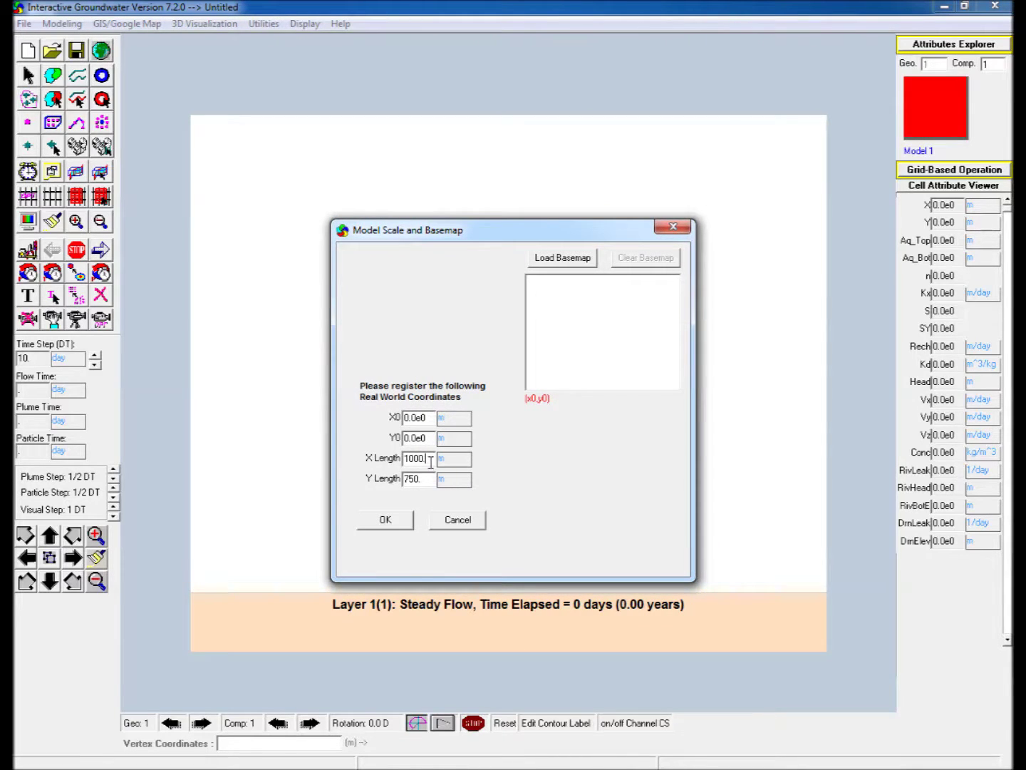
{"action": "left_click_drag", "start_coordinate": [433, 464], "coordinate": [395, 463]}
{"action": "type", "text": "10000"}
{"action": "left_click_drag", "start_coordinate": [432, 479], "coordinate": [371, 476]}
{"action": "type", "text": "10000"}
{"action": "left_click", "coordinate": [390, 519]}
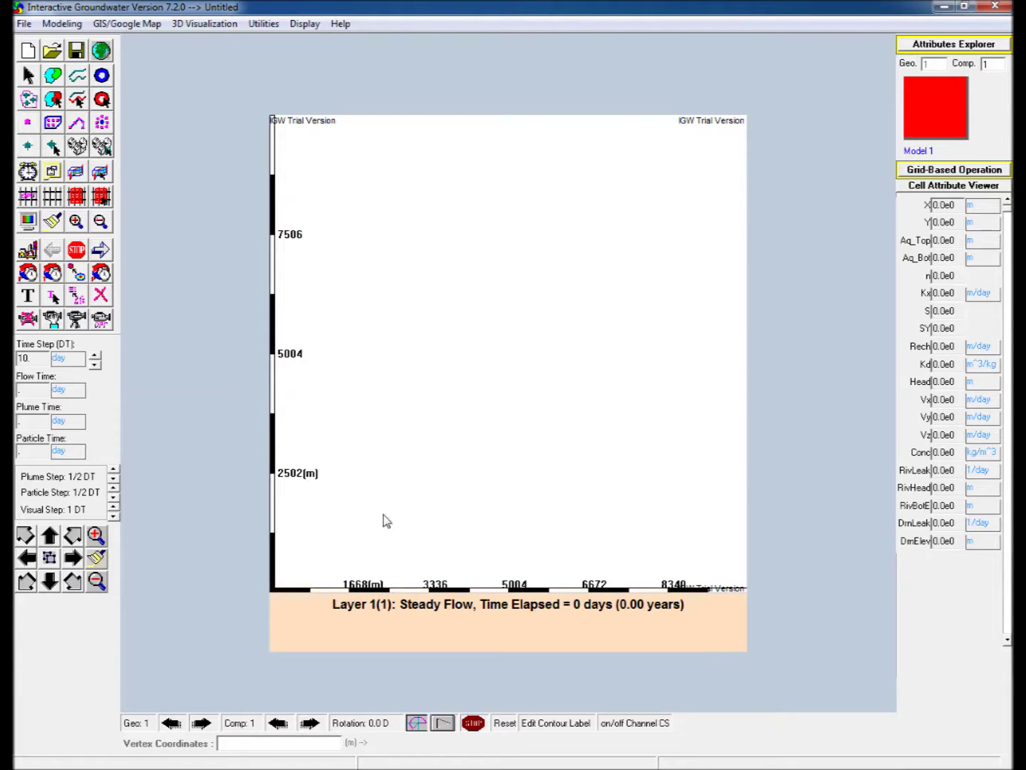
Draw a rectangle zone from the canvas's top-left corner to its bottom-right corner.
{"action": "left_click", "coordinate": [55, 80]}
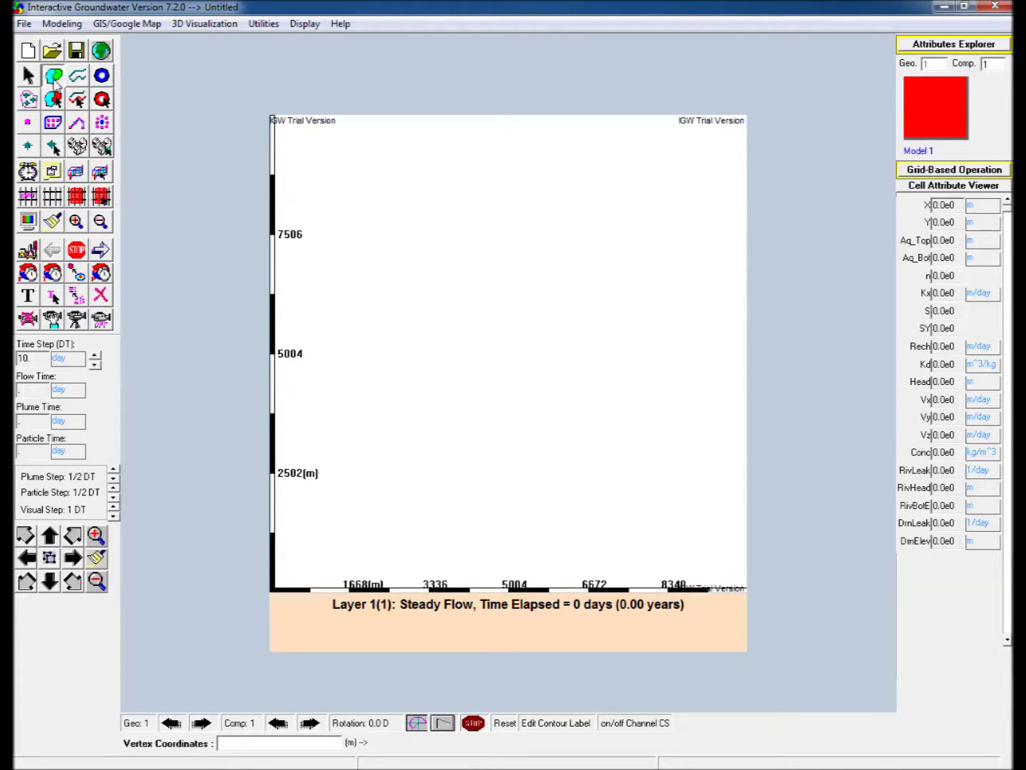
{"action": "left_click", "coordinate": [272, 118]}
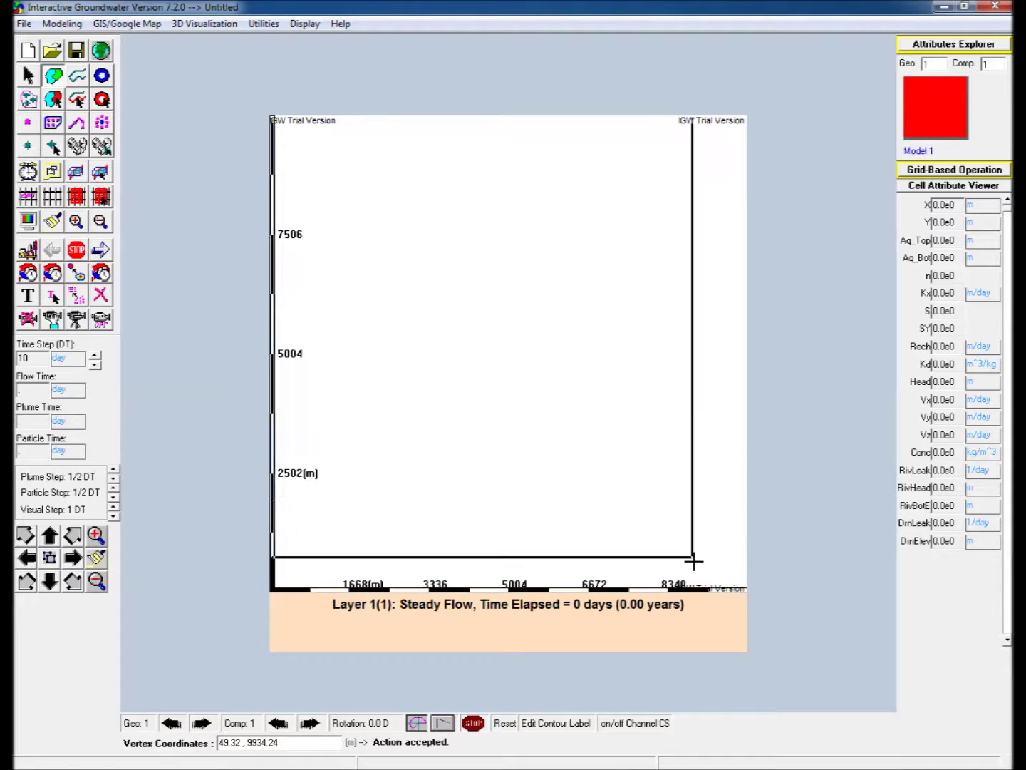
{"action": "left_click", "coordinate": [739, 588]}
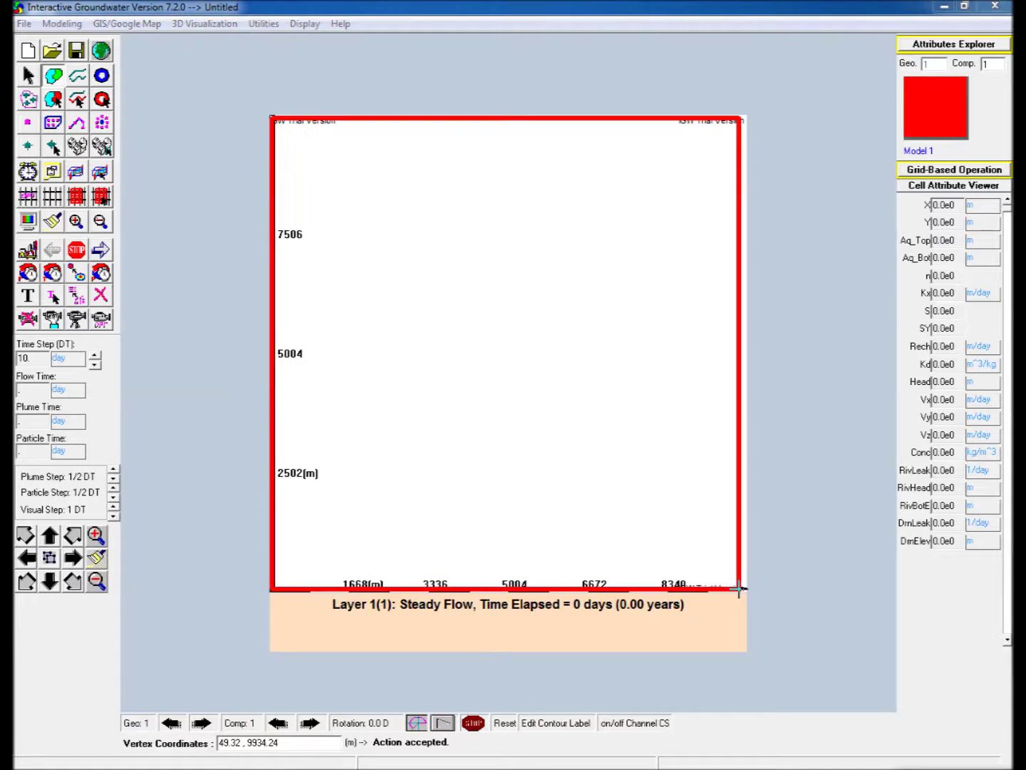
Give the zone a constant hydraulic conductivity of 30 m/day.
{"action": "left_click", "coordinate": [927, 48]}
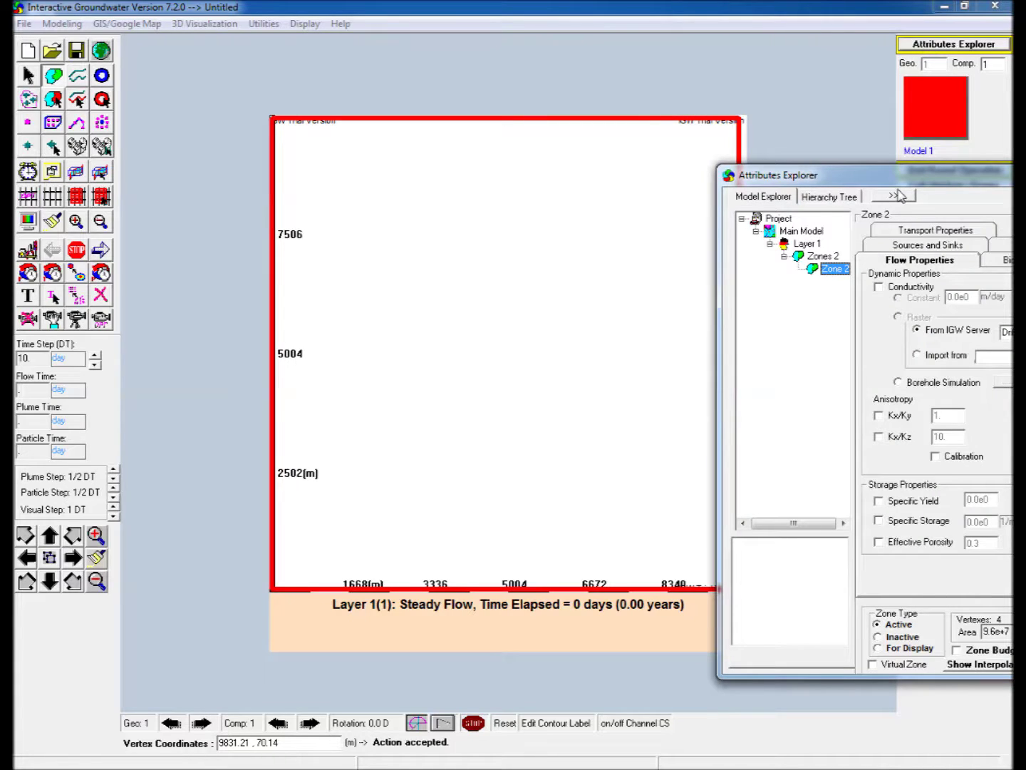
{"action": "left_click_drag", "start_coordinate": [871, 176], "coordinate": [405, 174]}
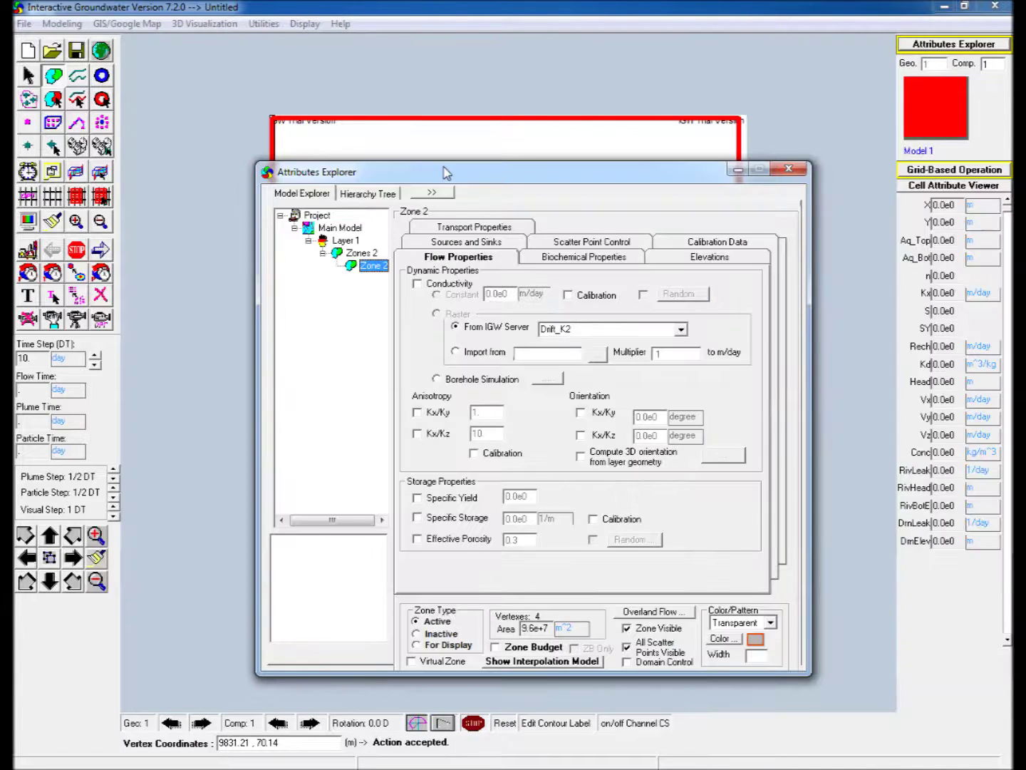
{"action": "left_click", "coordinate": [427, 284]}
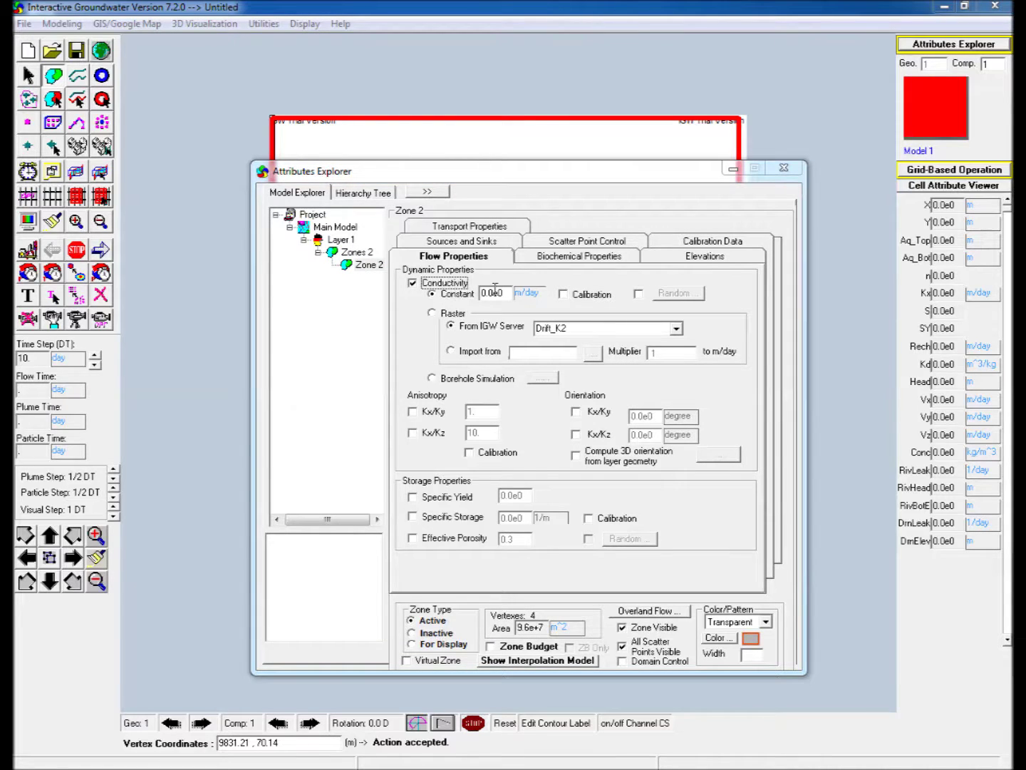
{"action": "double_click", "coordinate": [504, 291]}
{"action": "type", "text": "30"}
Set the zone's top elevation to 0 m and bottom elevation to -60 m.
{"action": "left_click", "coordinate": [674, 257]}
{"action": "left_click", "coordinate": [413, 276]}
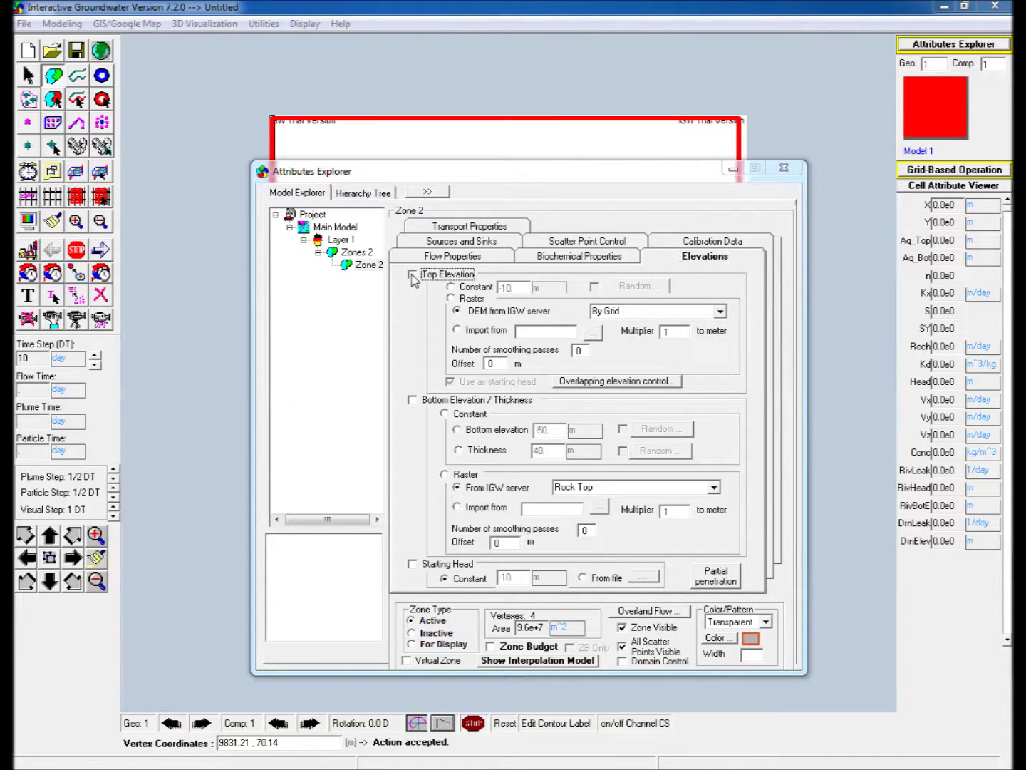
{"action": "left_click", "coordinate": [512, 288]}
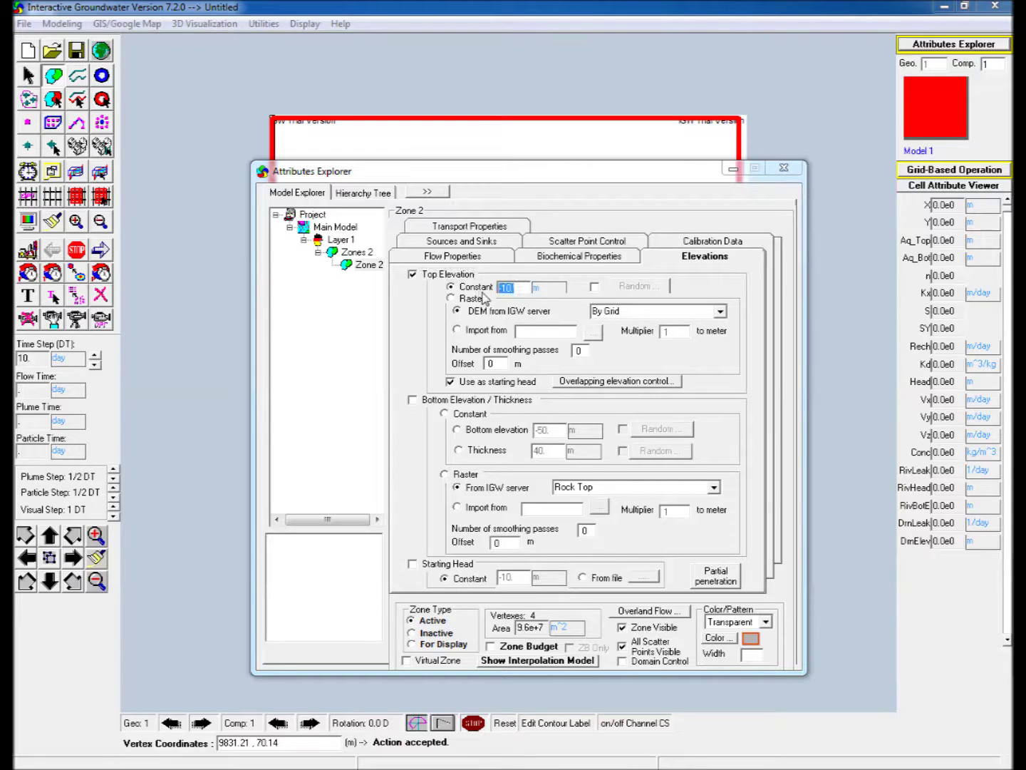
{"action": "type", "text": "0"}
{"action": "left_click", "coordinate": [413, 402]}
{"action": "left_click", "coordinate": [545, 430]}
{"action": "type", "text": "-60"}
{"action": "left_click", "coordinate": [730, 168]}
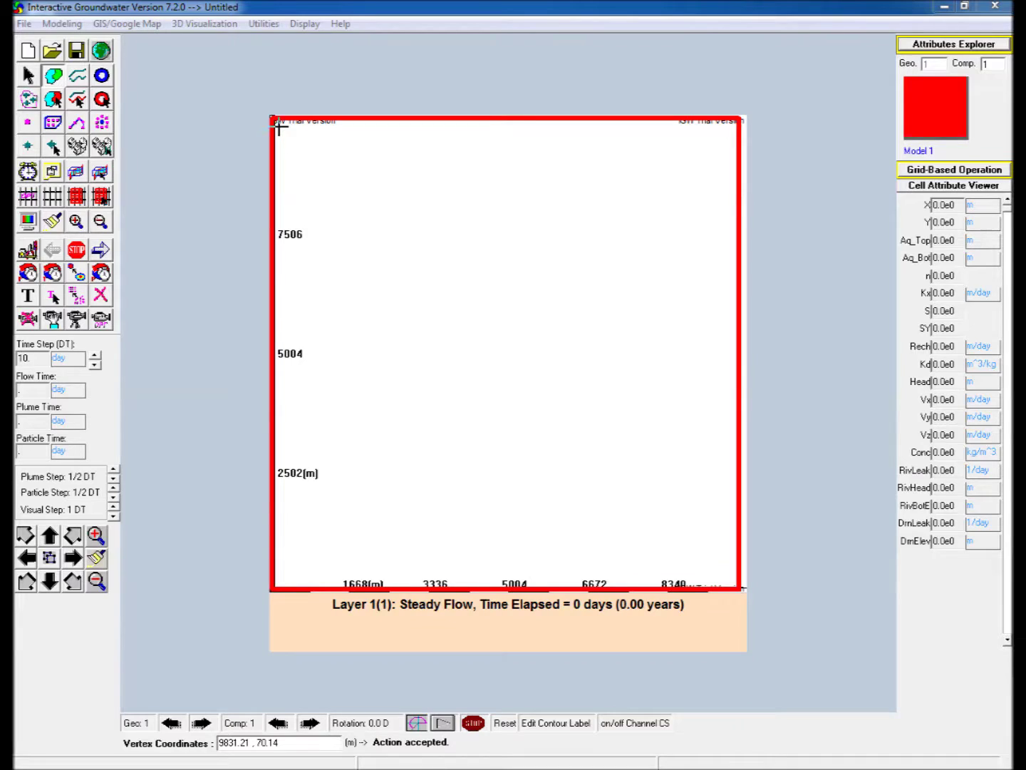
Draw a narrow zone along the left edge and make its head-dependent flux a River.
{"action": "left_click_drag", "start_coordinate": [279, 125], "coordinate": [302, 583]}
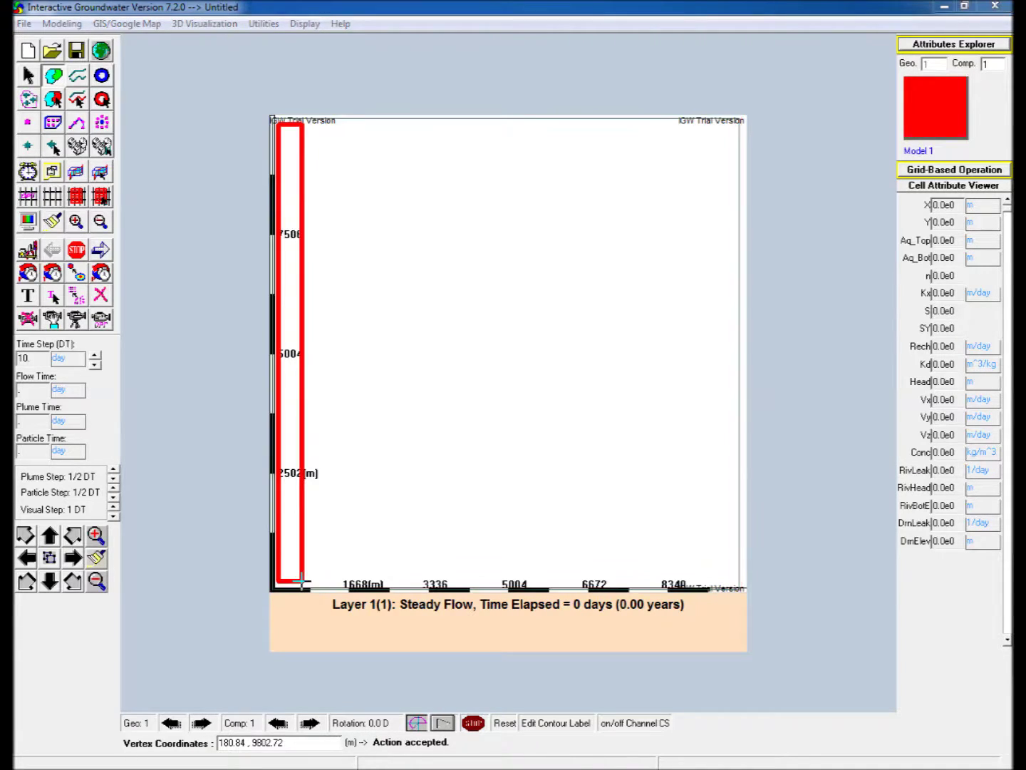
{"action": "left_click", "coordinate": [926, 46]}
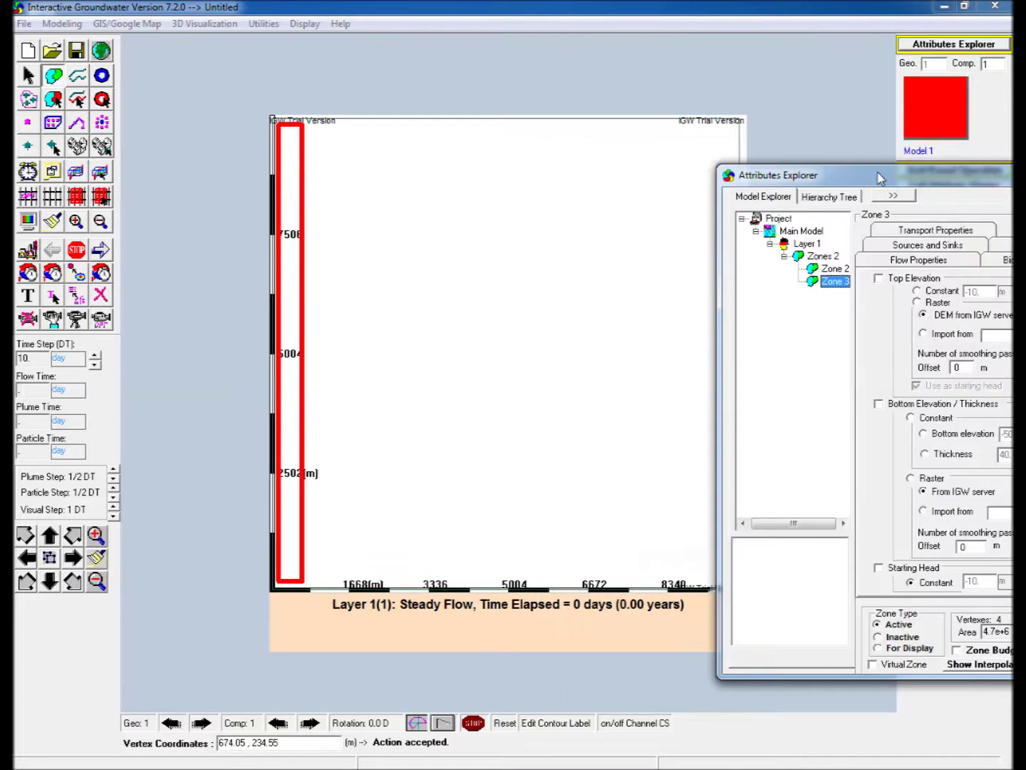
{"action": "left_click", "coordinate": [618, 218]}
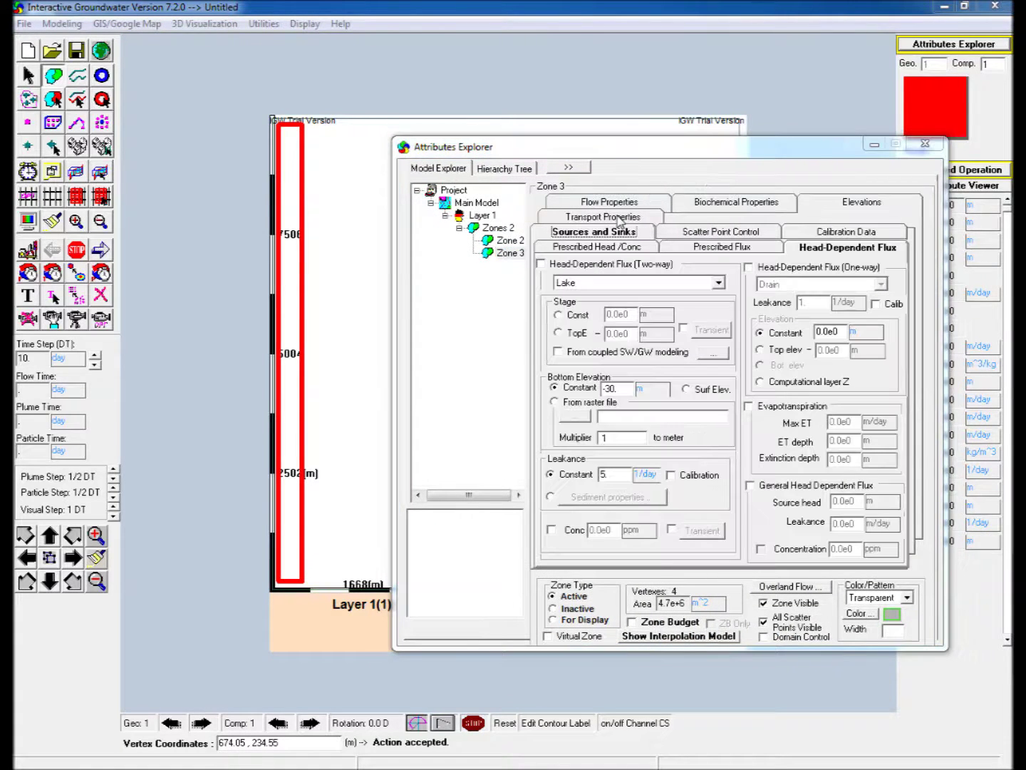
{"action": "left_click", "coordinate": [587, 269]}
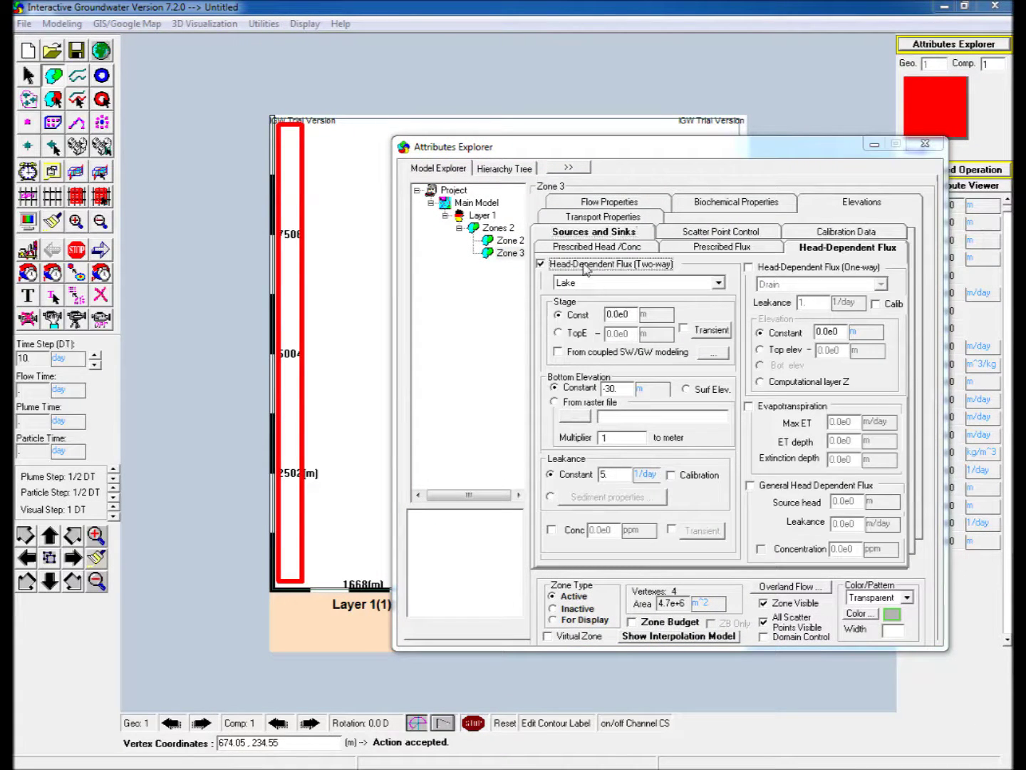
{"action": "left_click", "coordinate": [717, 283]}
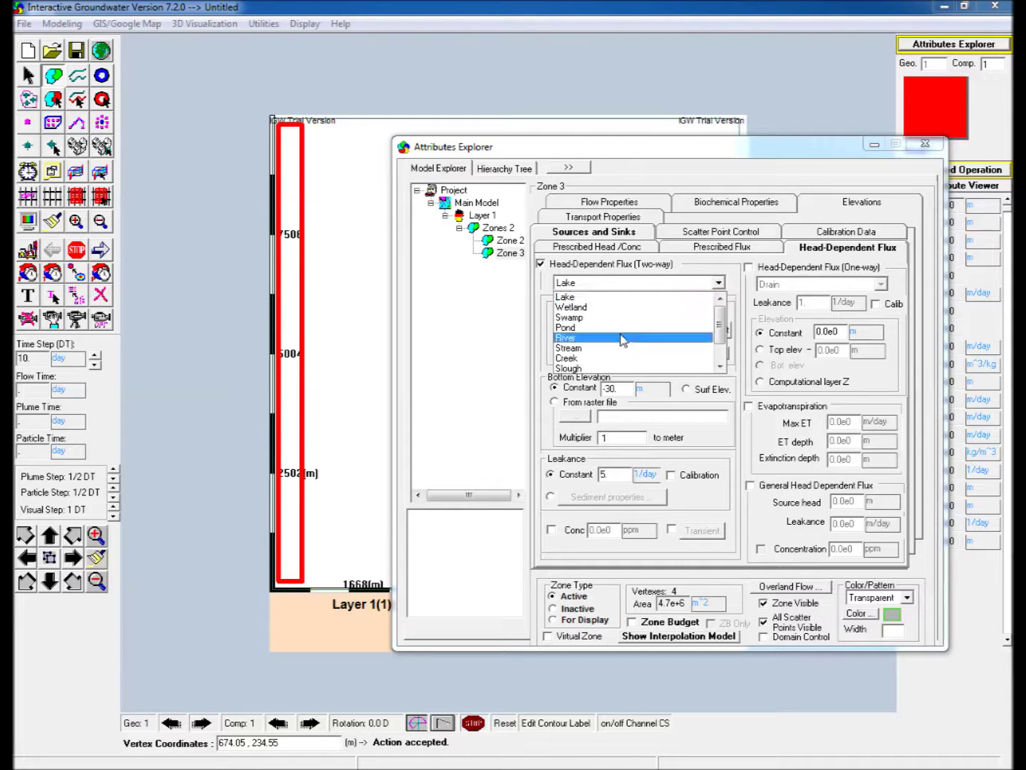
{"action": "left_click", "coordinate": [620, 338]}
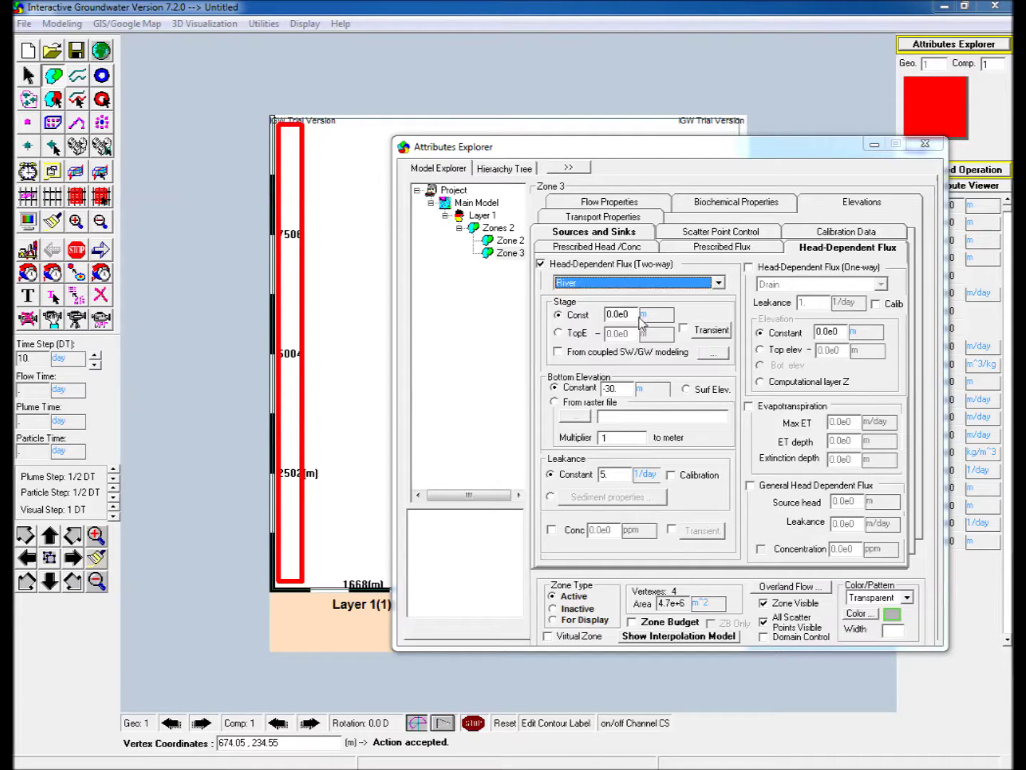
Set the river stage to -1 m, bottom elevation -2.5 m and leakance 5 per day.
{"action": "left_click", "coordinate": [621, 315]}
{"action": "type", "text": "-1"}
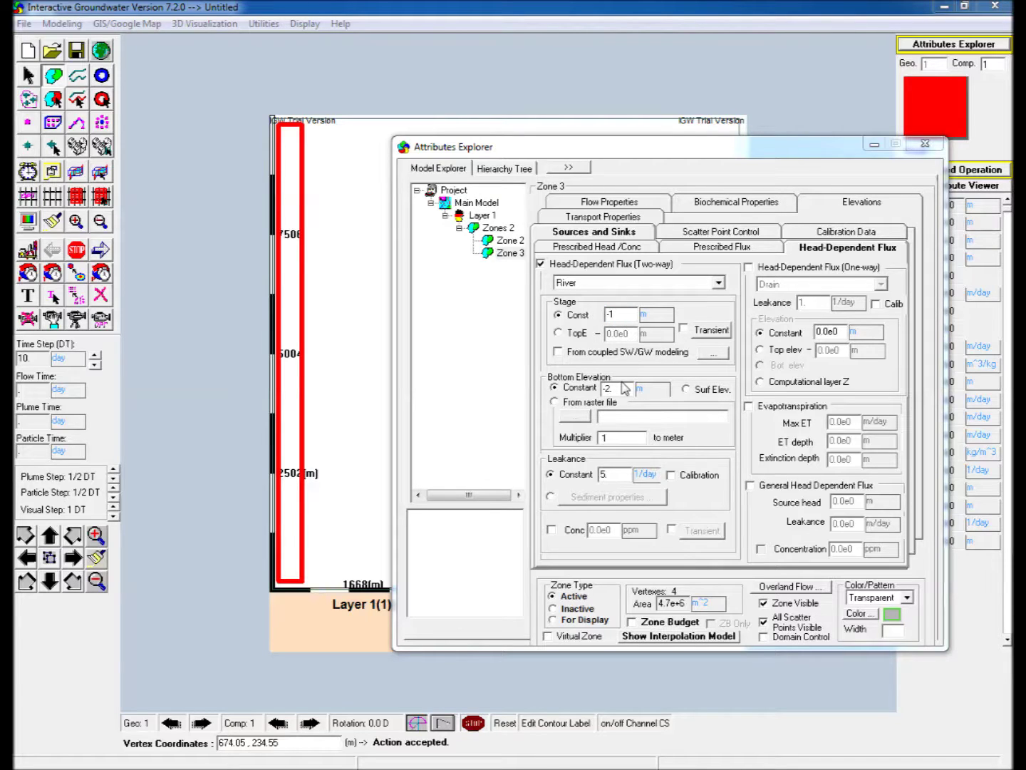
{"action": "left_click_drag", "start_coordinate": [626, 386], "coordinate": [583, 393]}
{"action": "type", "text": "-2.5"}
{"action": "left_click", "coordinate": [610, 473]}
{"action": "key", "text": "BackSpace"}
{"action": "left_click", "coordinate": [871, 145]}
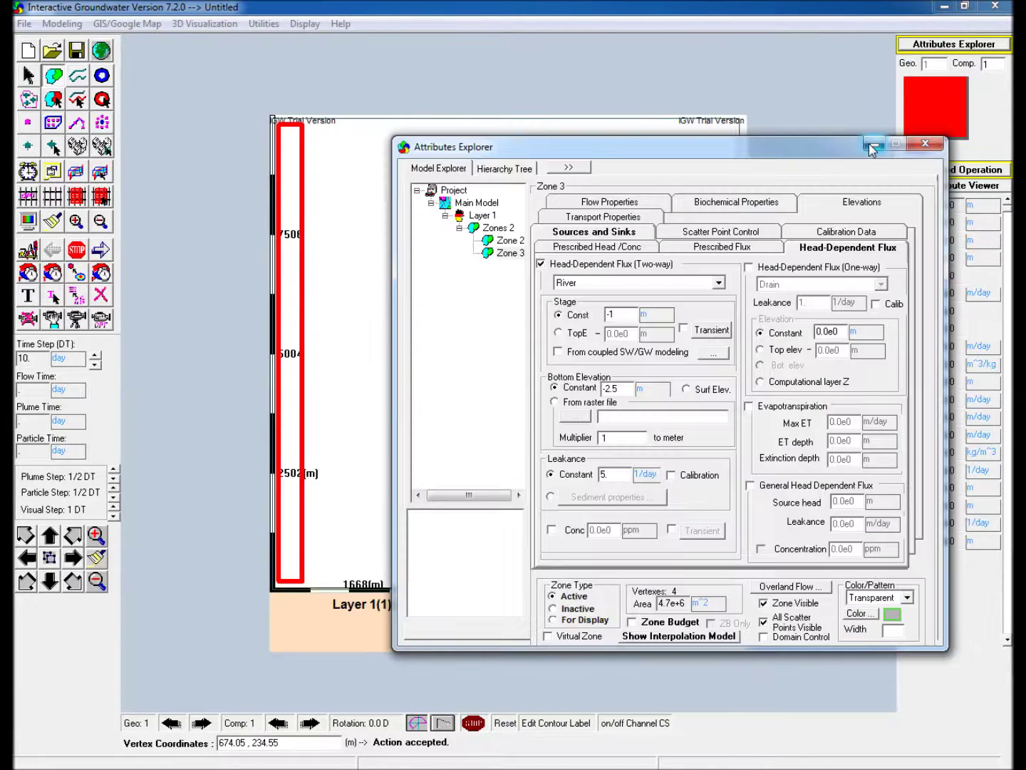
Draw a polyline down the model's right edge from the top-right to the bottom-right corner.
{"action": "left_click", "coordinate": [873, 149]}
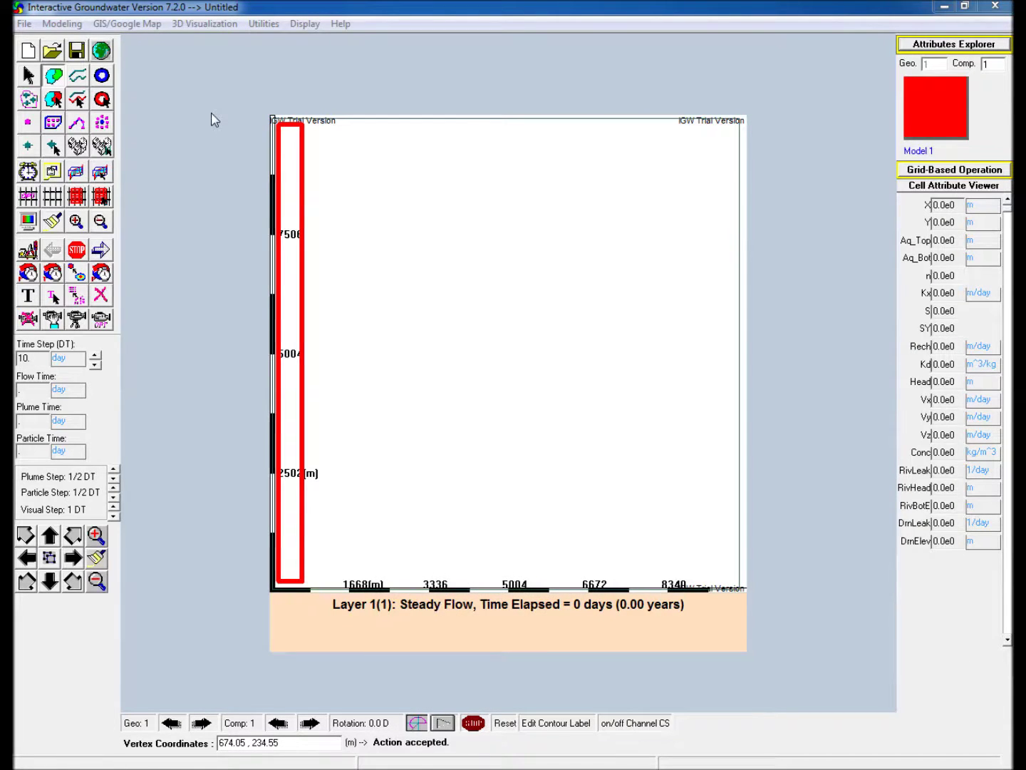
{"action": "left_click", "coordinate": [77, 83]}
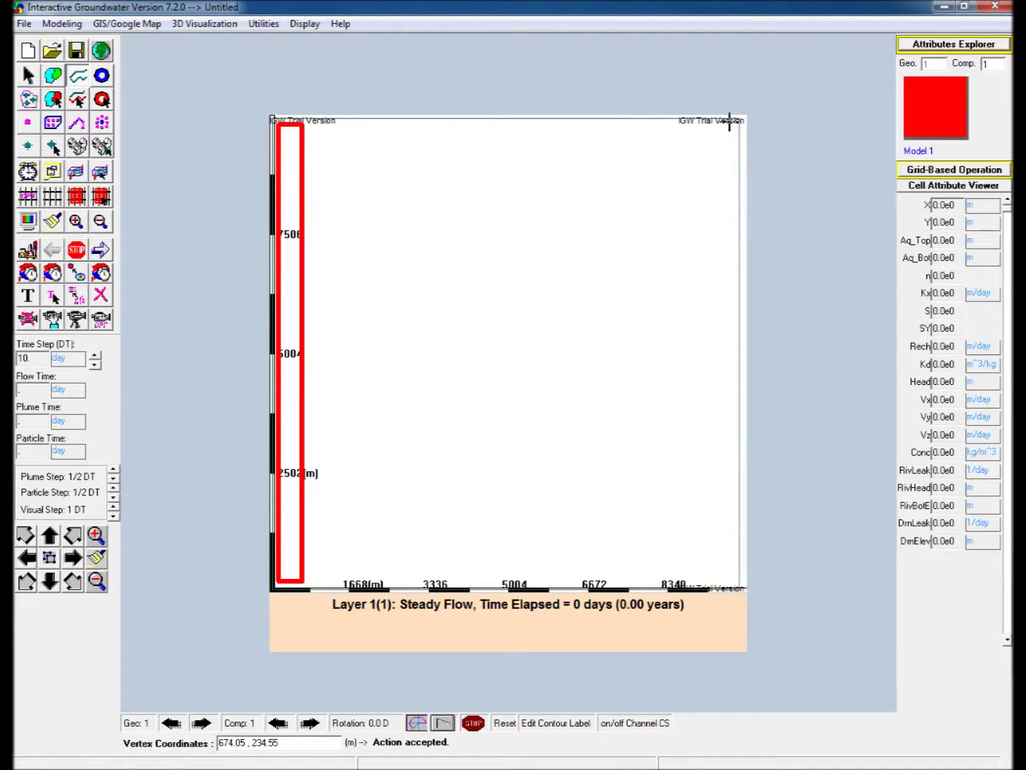
{"action": "left_click", "coordinate": [729, 123]}
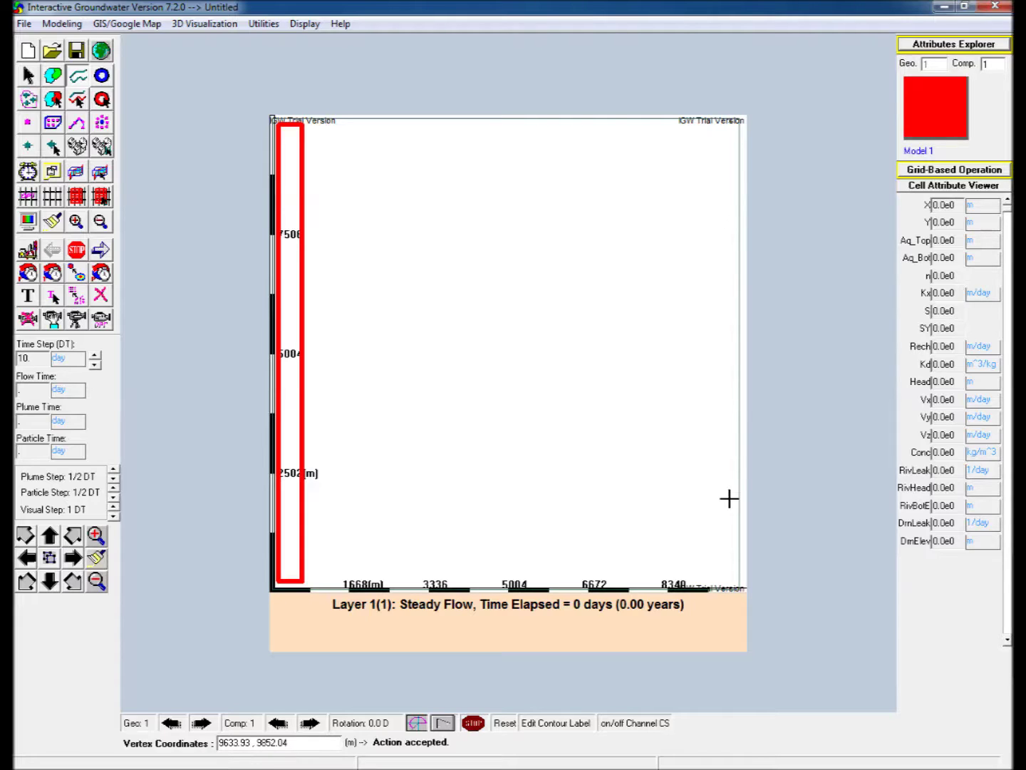
{"action": "double_click", "coordinate": [730, 581]}
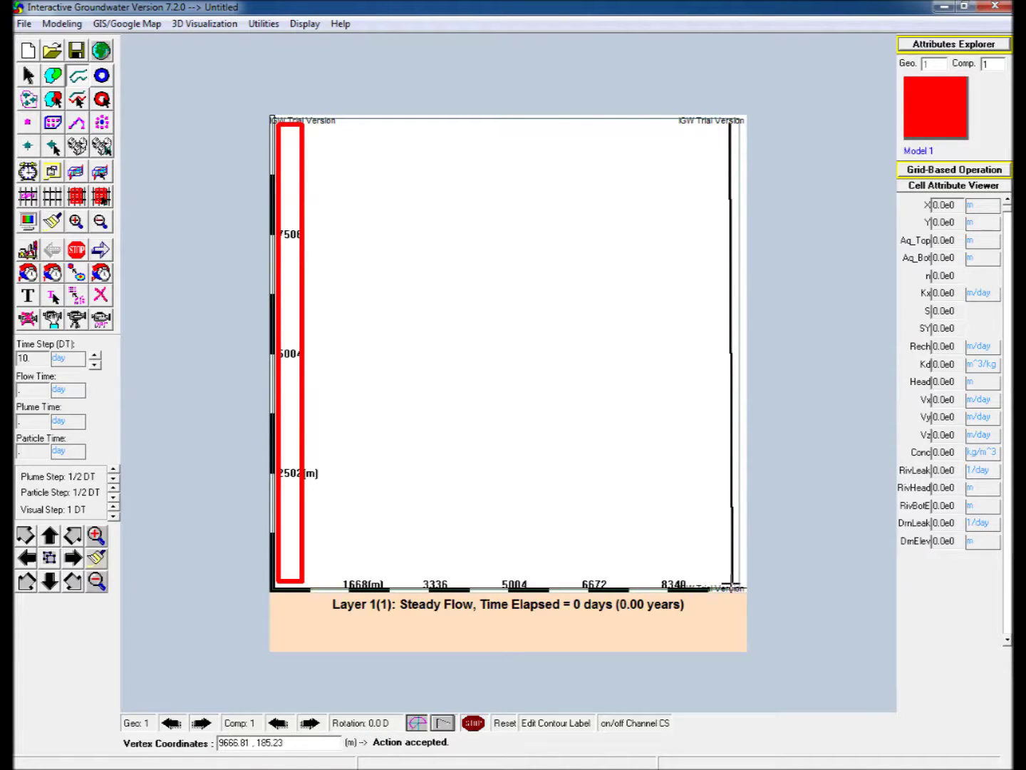
Give the line a constant prescribed head of -3 m.
{"action": "left_click", "coordinate": [907, 44]}
{"action": "left_click_drag", "start_coordinate": [879, 177], "coordinate": [446, 166]}
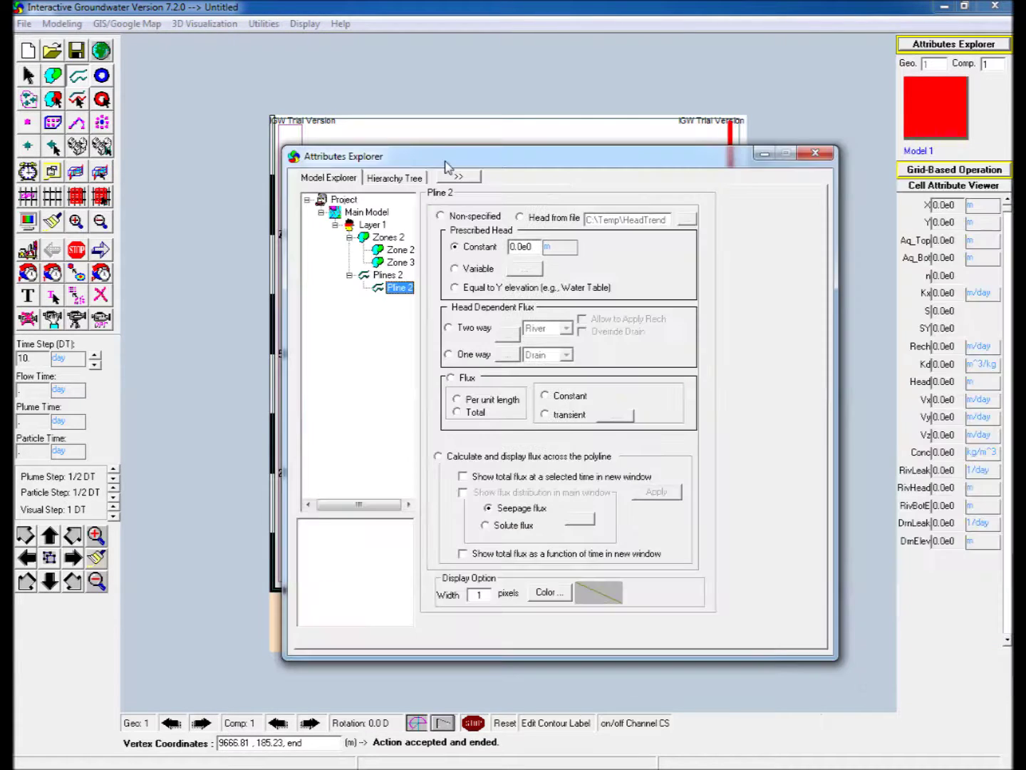
{"action": "double_click", "coordinate": [531, 246]}
{"action": "type", "text": "-3"}
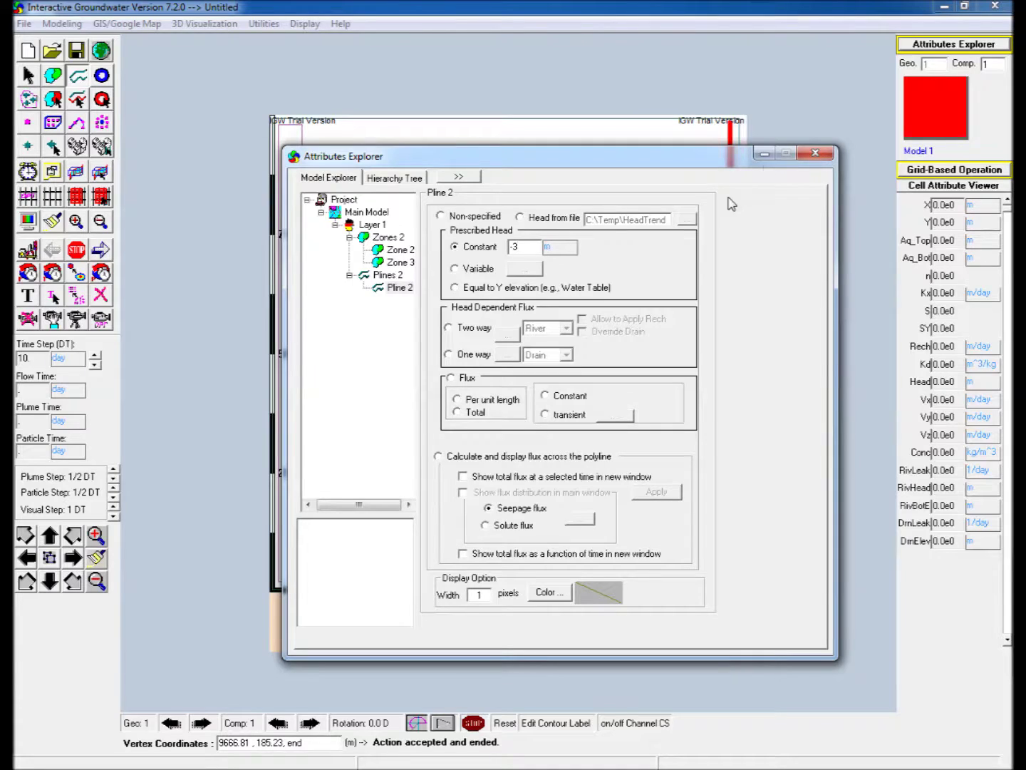
{"action": "left_click", "coordinate": [763, 153]}
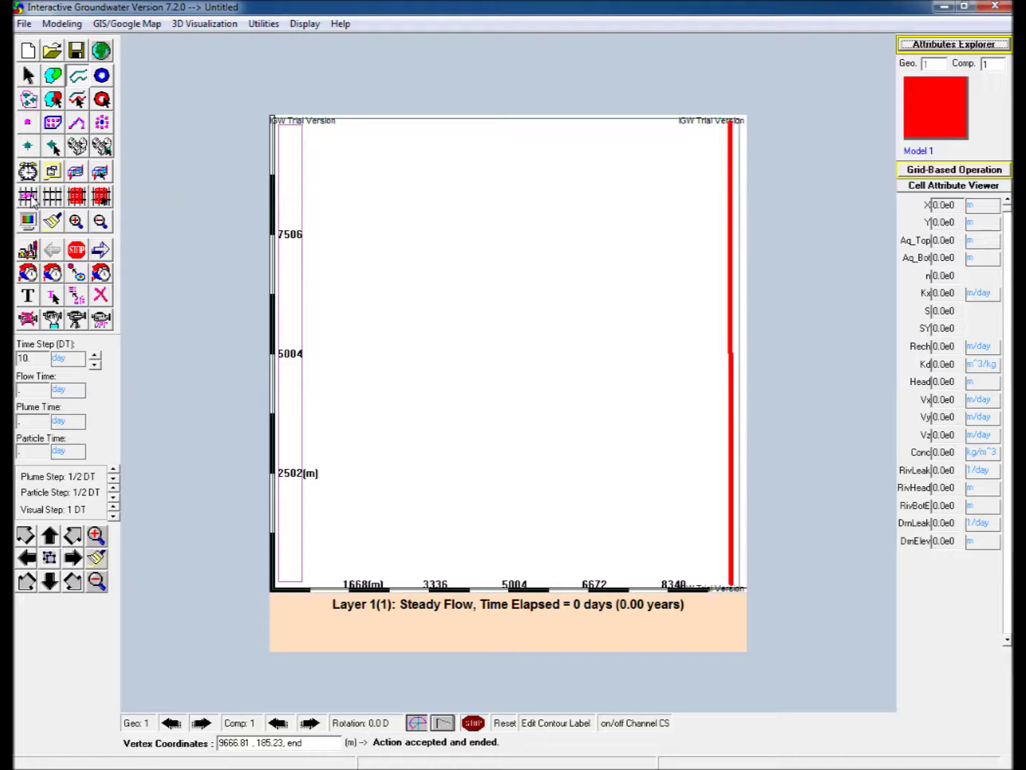
Regrid to NX 41 (250 m cells), run steady flow, and add a well near 8516, 4920.
{"action": "left_click", "coordinate": [32, 201]}
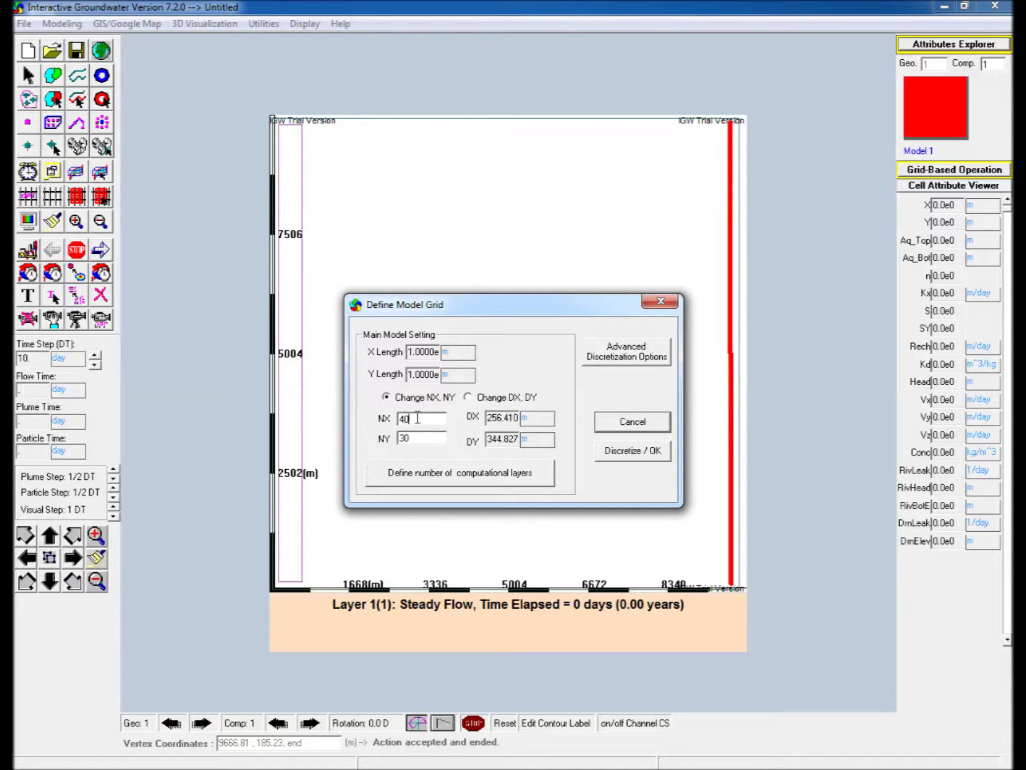
{"action": "left_click_drag", "start_coordinate": [417, 419], "coordinate": [375, 419]}
{"action": "type", "text": "41"}
{"action": "left_click", "coordinate": [632, 453]}
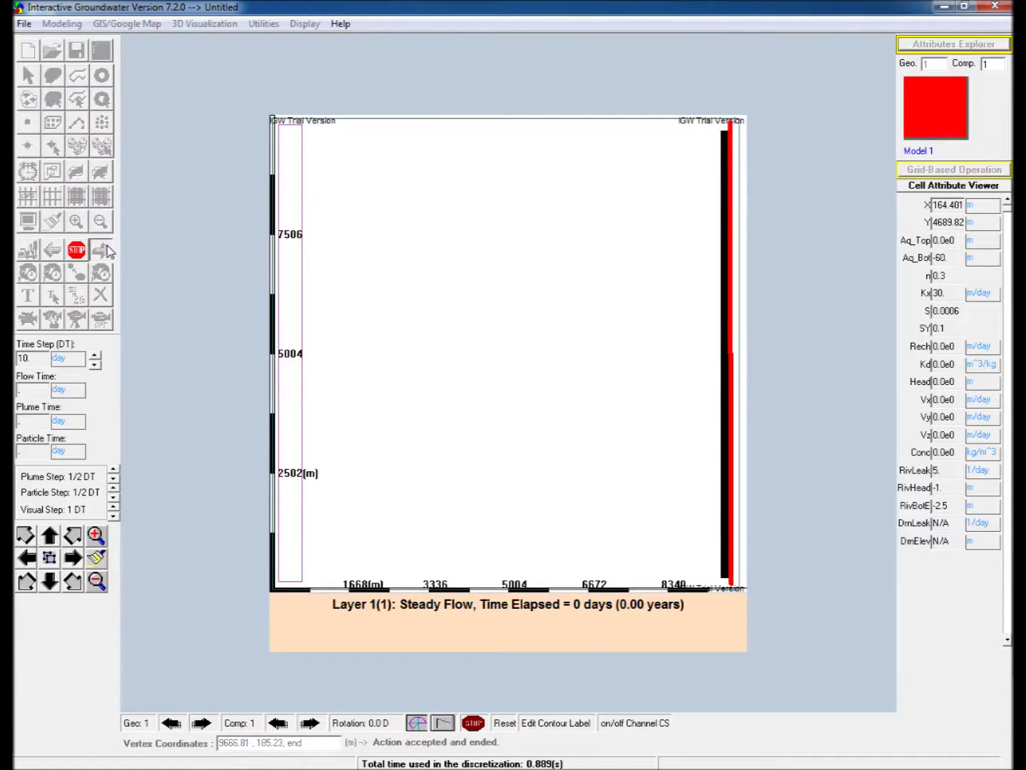
{"action": "left_click", "coordinate": [107, 247]}
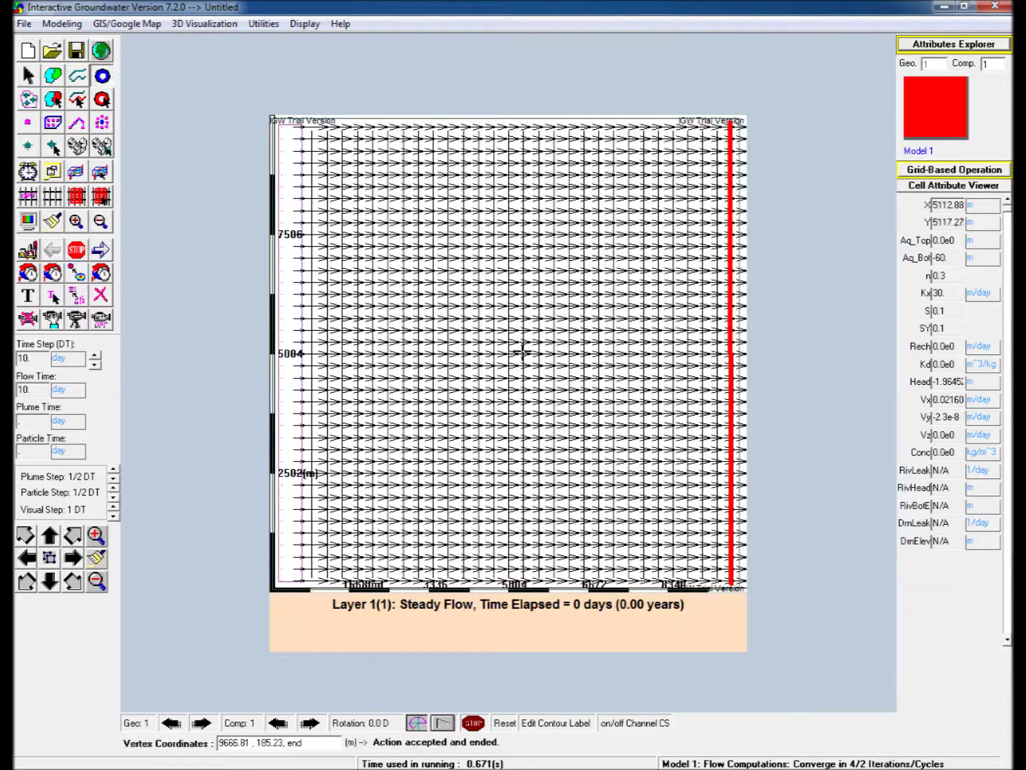
{"action": "left_click", "coordinate": [677, 354]}
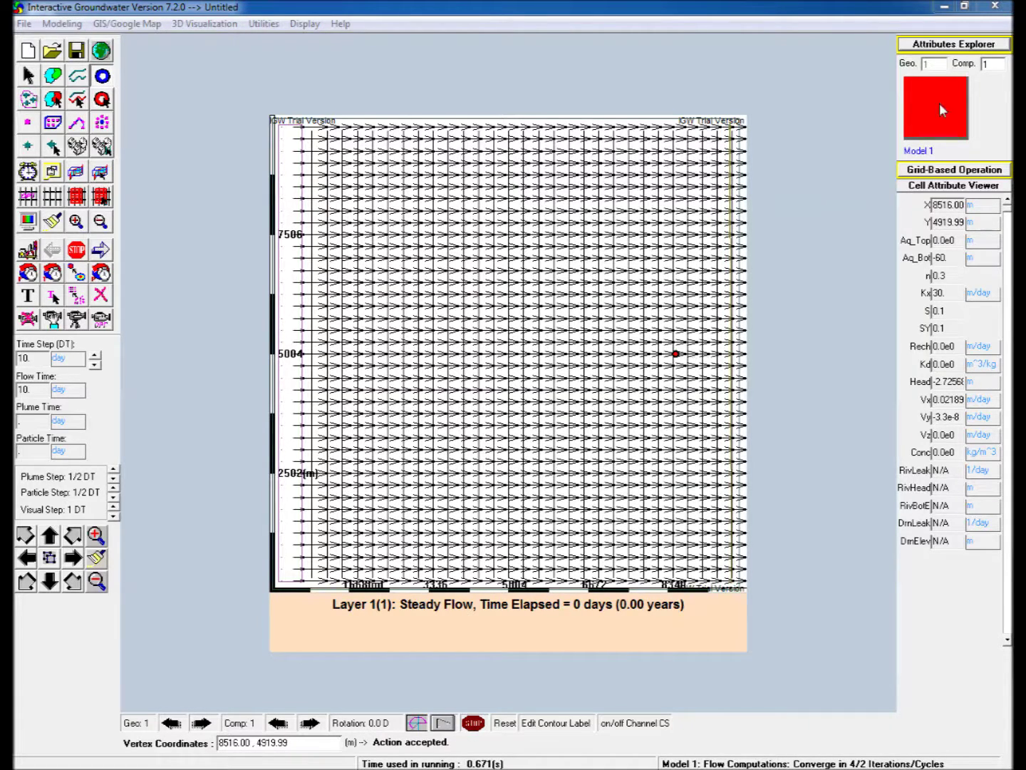
Change the well's pumping rate from -2500 to -800 m³/day and rediscretize the grid.
{"action": "left_click", "coordinate": [946, 45]}
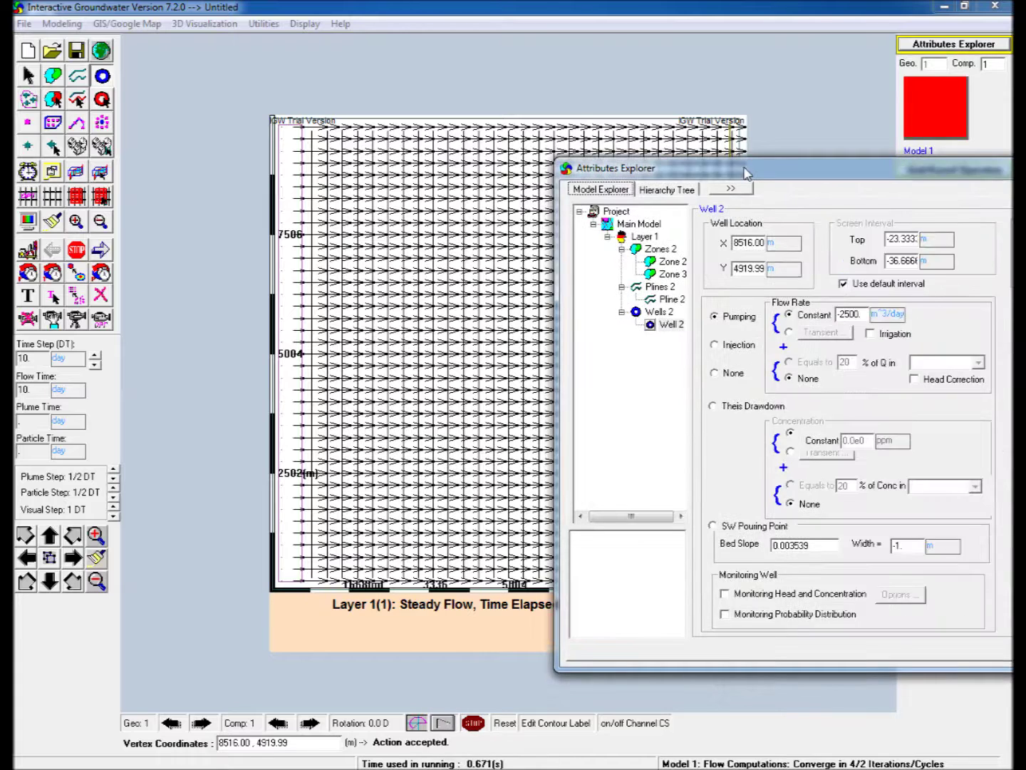
{"action": "double_click", "coordinate": [738, 310]}
{"action": "key", "text": "BackSpace"}
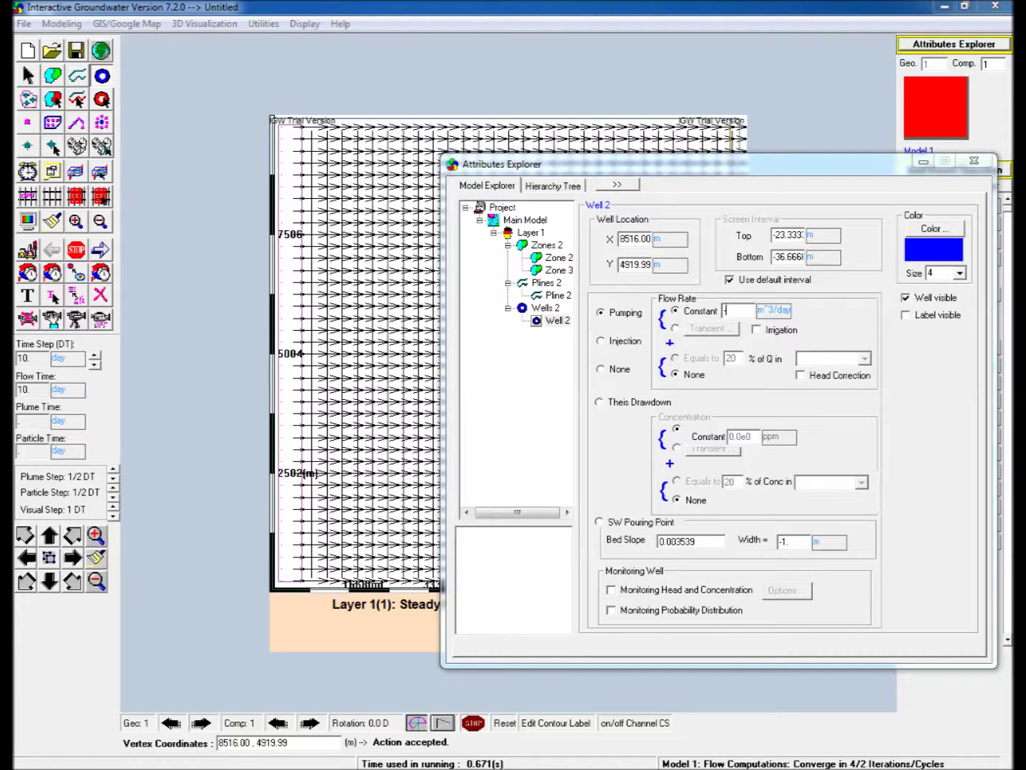
{"action": "type", "text": "-800"}
{"action": "left_click", "coordinate": [923, 164]}
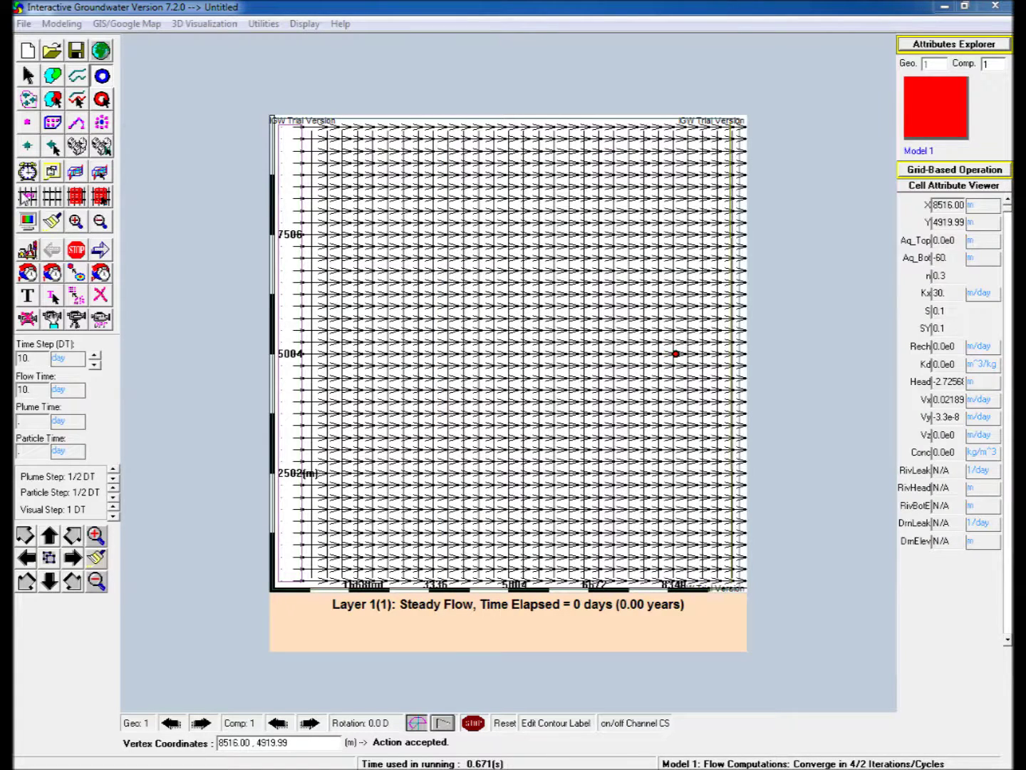
{"action": "left_click", "coordinate": [27, 196]}
{"action": "left_click", "coordinate": [603, 451]}
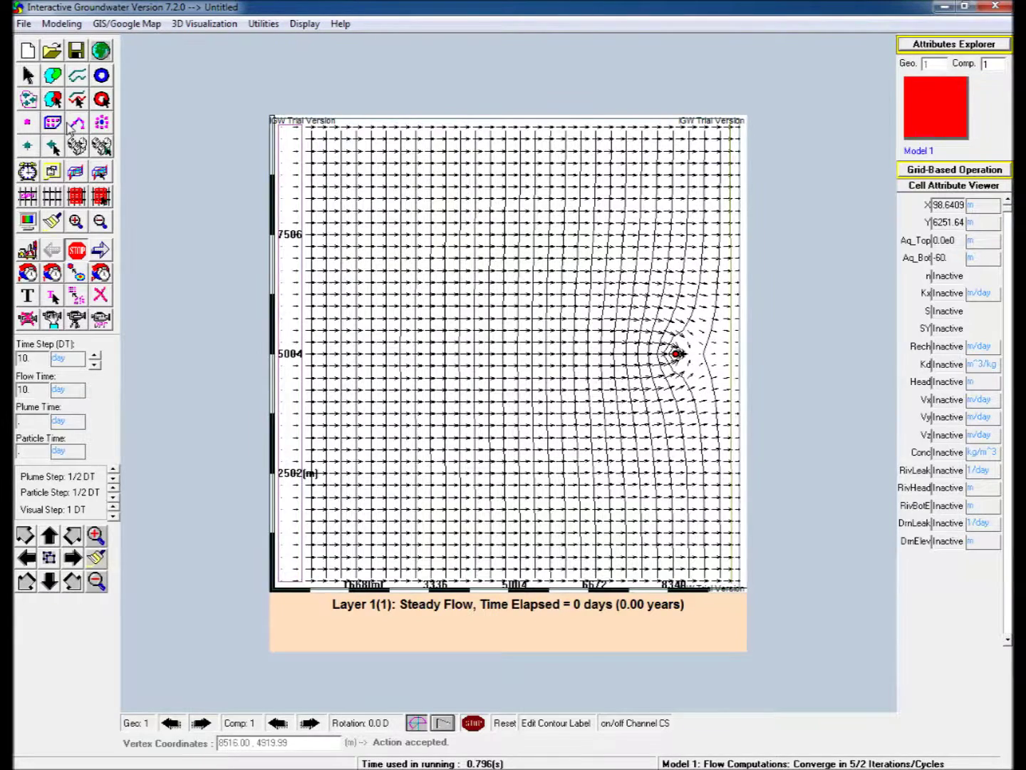
Save the conceptual model via File > Save As, entering the file name Tutorial1.igw.
{"action": "left_click", "coordinate": [22, 24]}
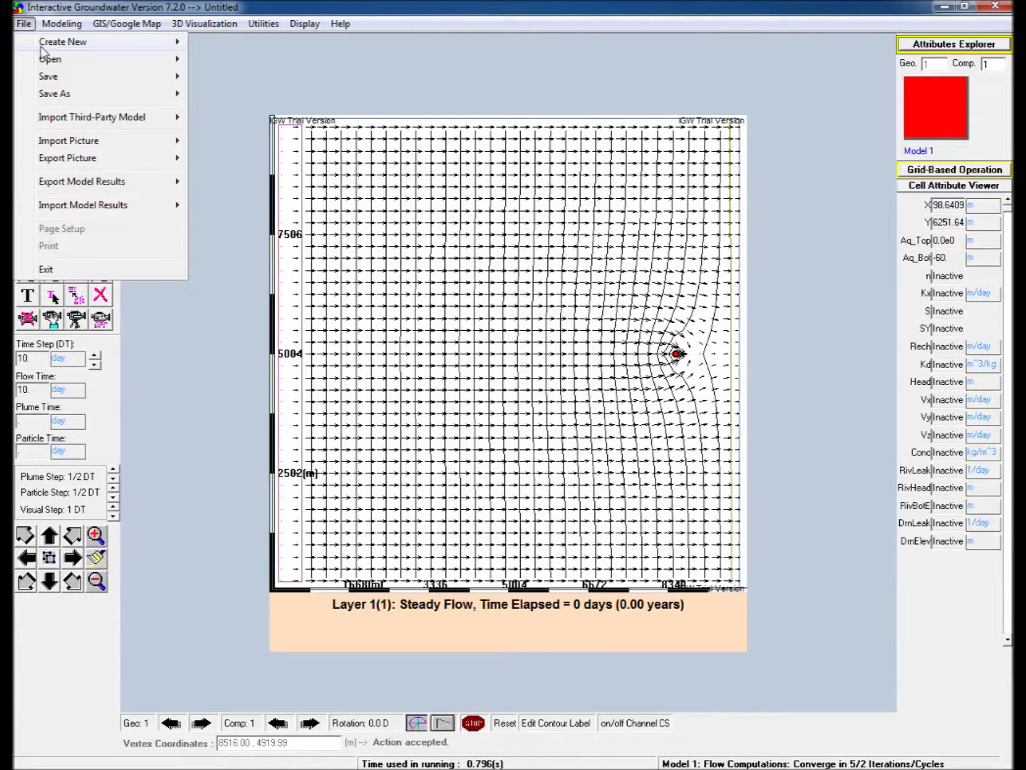
{"action": "mouse_move", "coordinate": [115, 95]}
{"action": "left_click", "coordinate": [206, 94]}
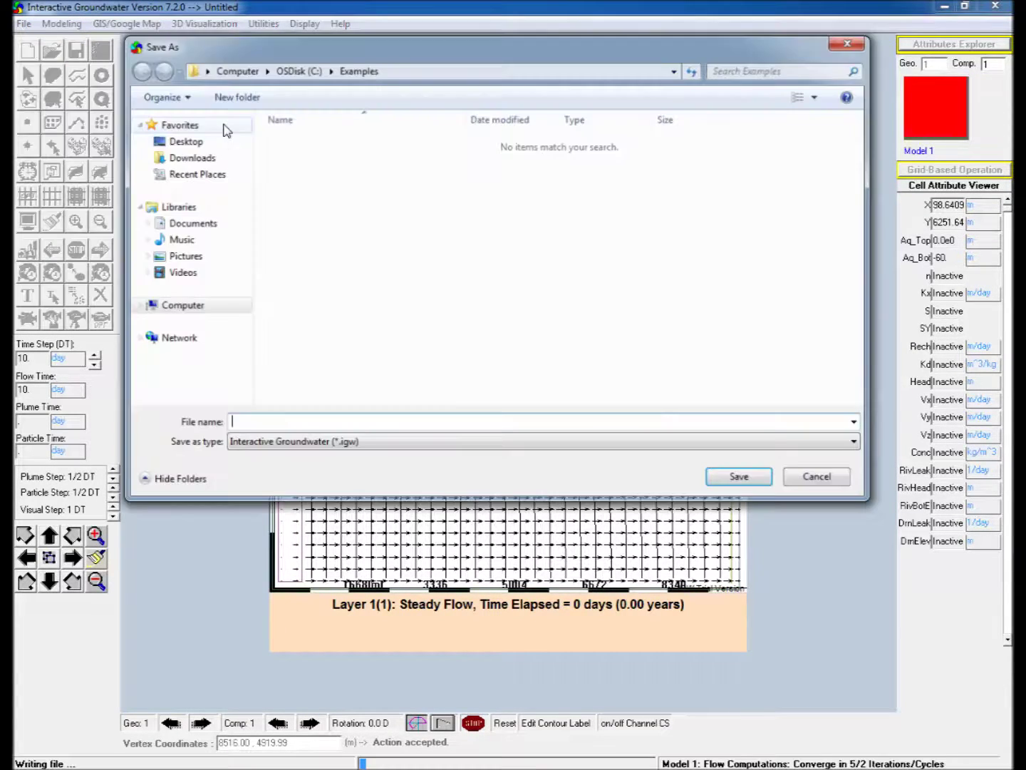
{"action": "type", "text": "Tut"}
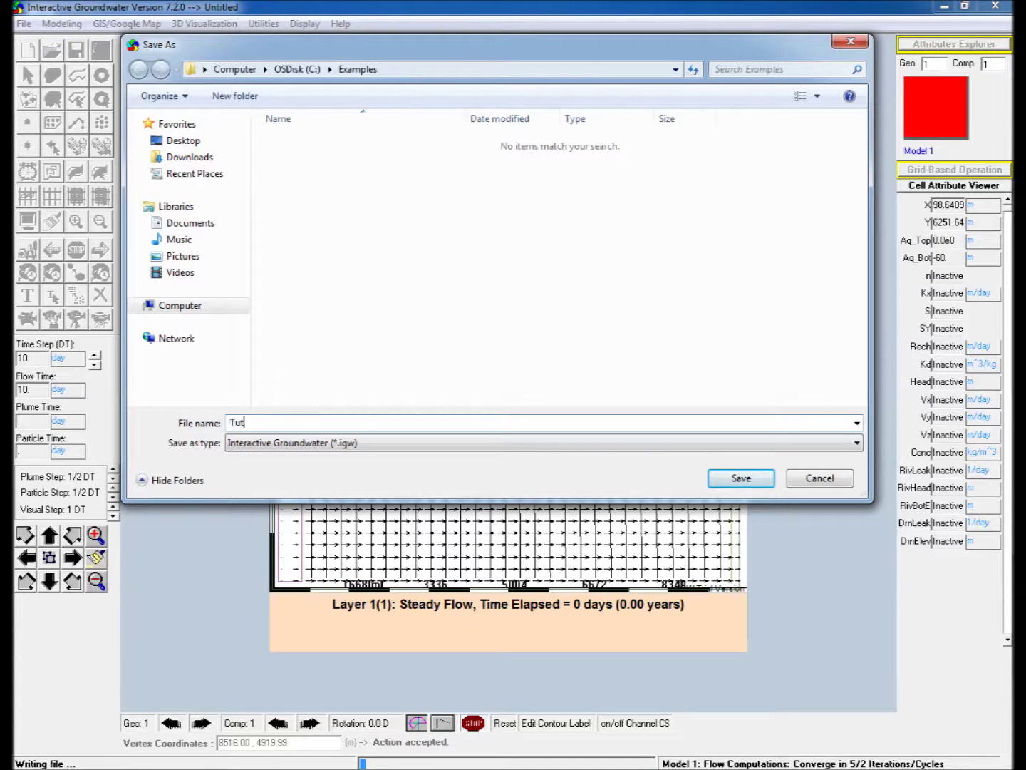
{"action": "type", "text": "orial1.igw"}
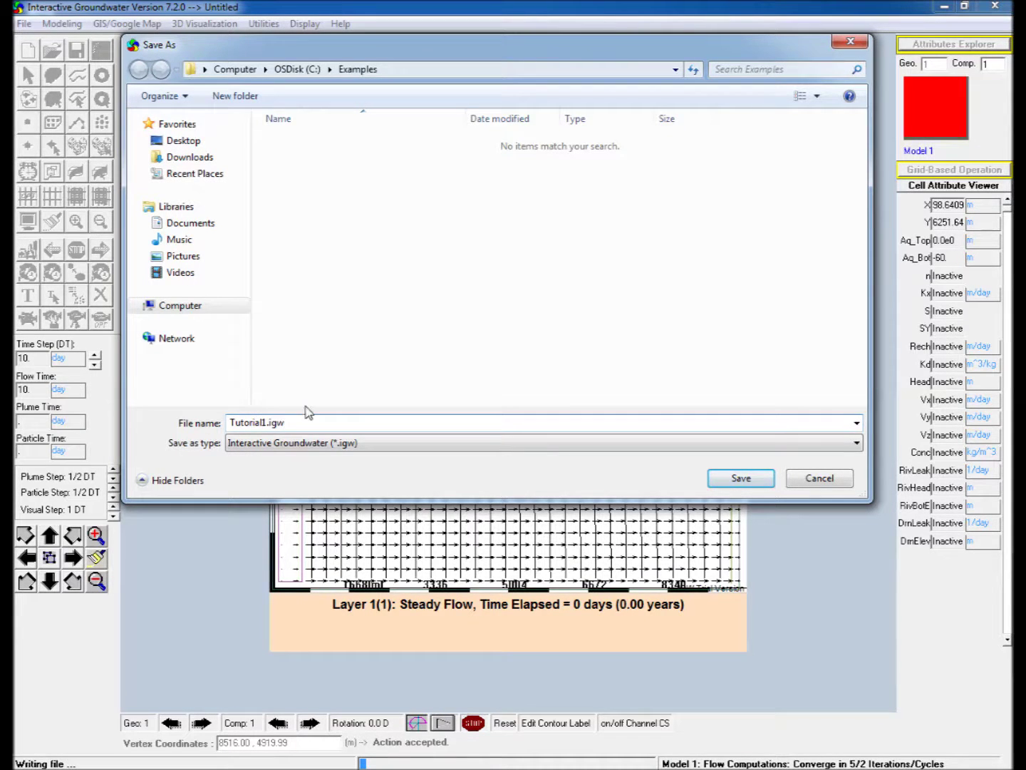